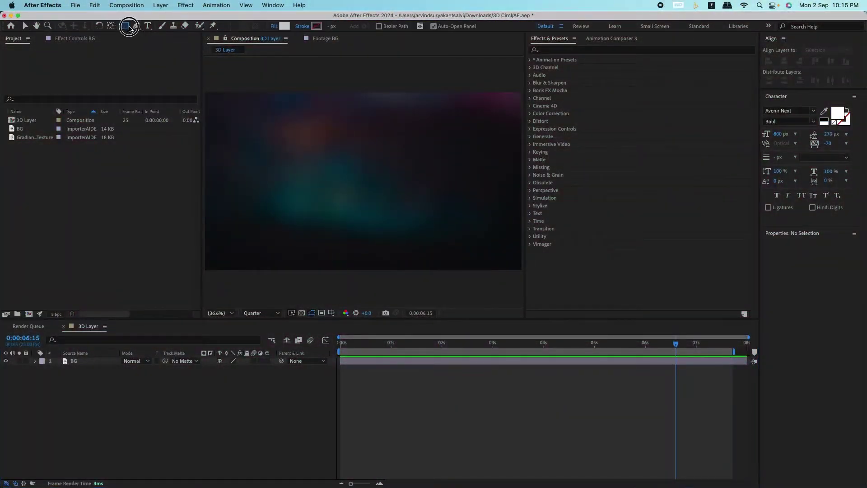
- Draw a circle with the Ellipse tool and centre it horizontally and vertically in the composition
left_click_drag(126, 30, 146, 49)
left_click_drag(306, 131, 427, 252)
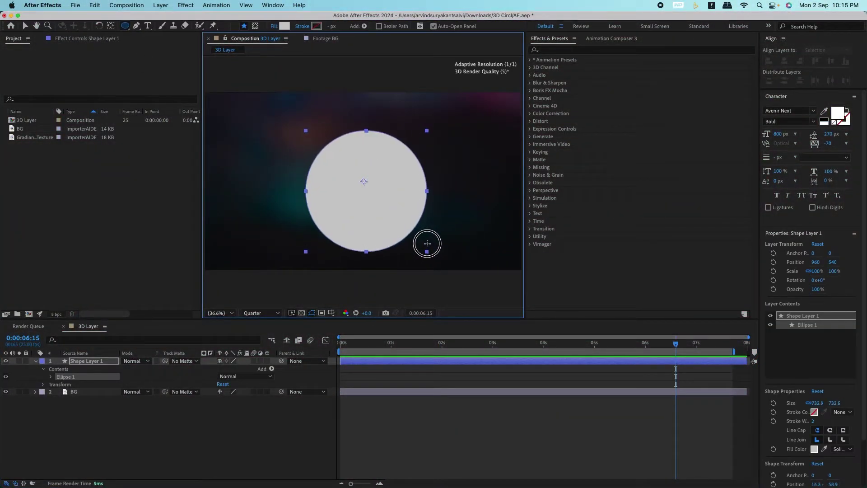
left_click(784, 61)
left_click(831, 61)
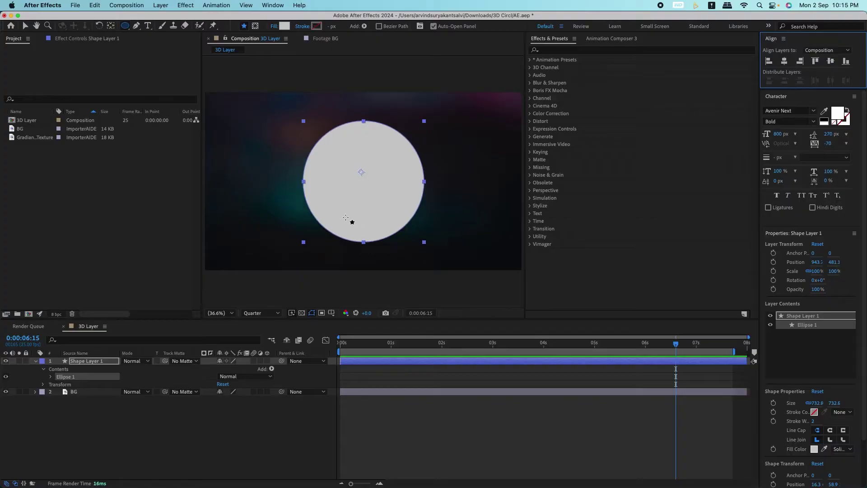
- Move the circle's anchor point to its own centre with the Pan Behind tool
left_click(110, 25)
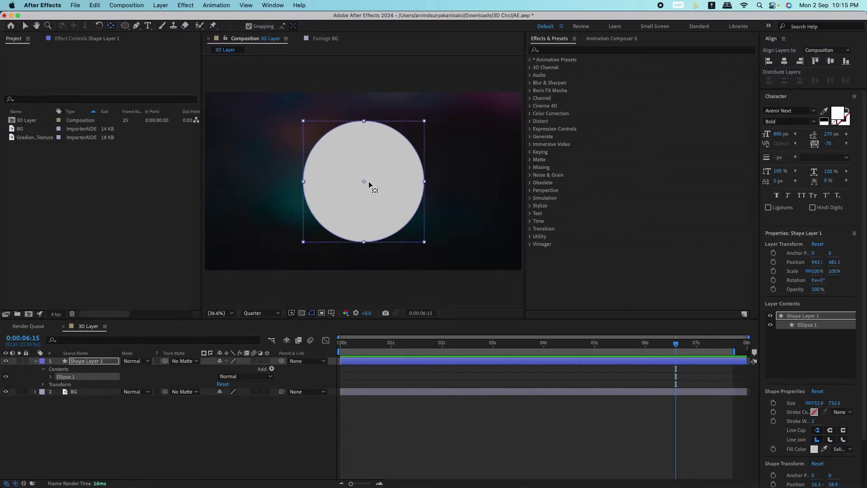
left_click_drag(361, 173, 364, 182)
left_click(370, 360)
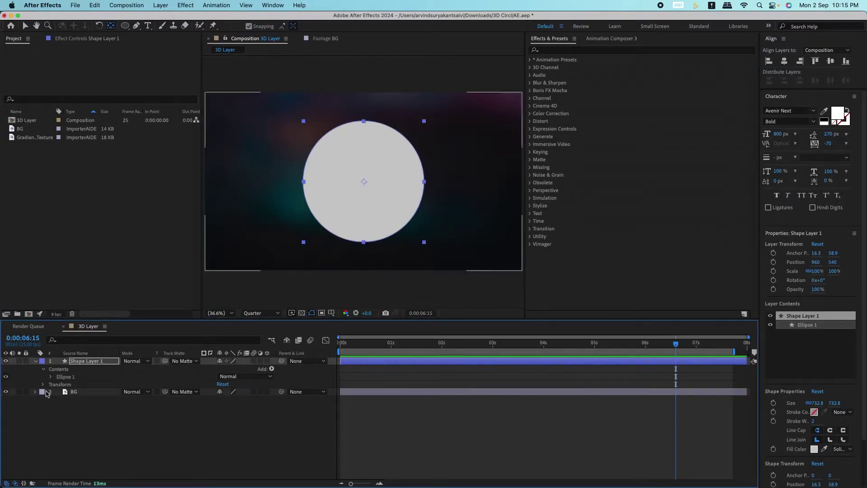
- Turn on the 3D Layer switch for Shape Layer 1
left_click(36, 362)
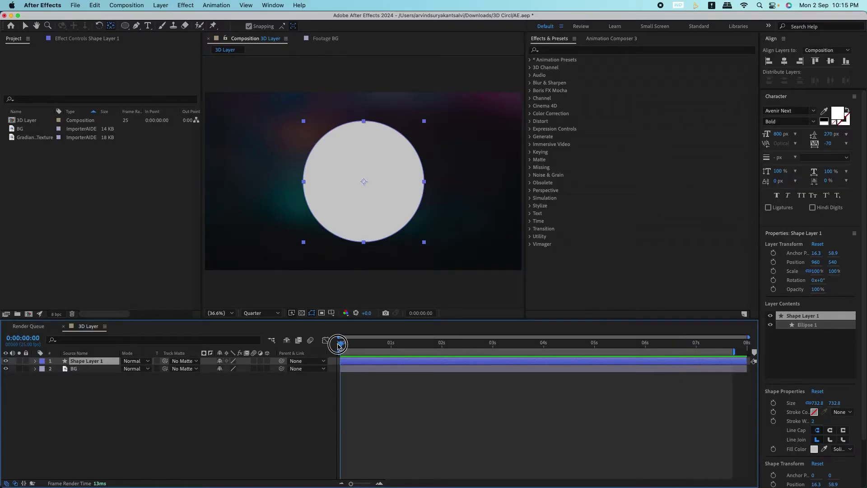
left_click(35, 361)
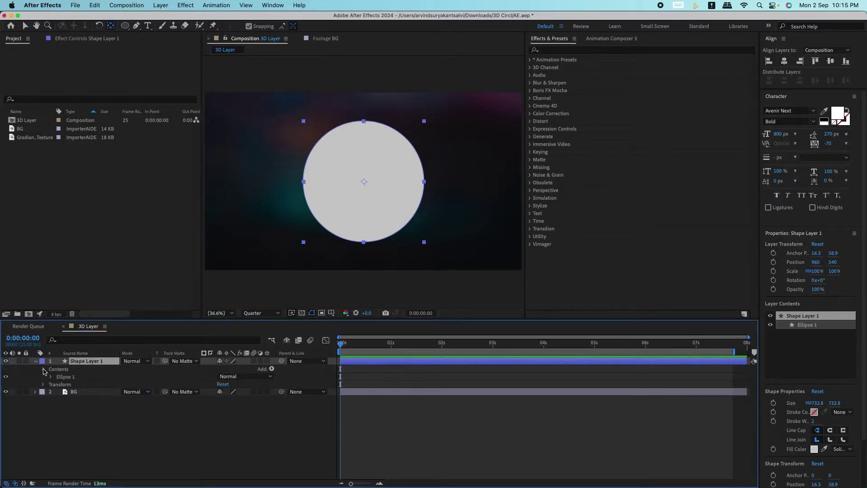
left_click(44, 370)
left_click(43, 377)
left_click(39, 447)
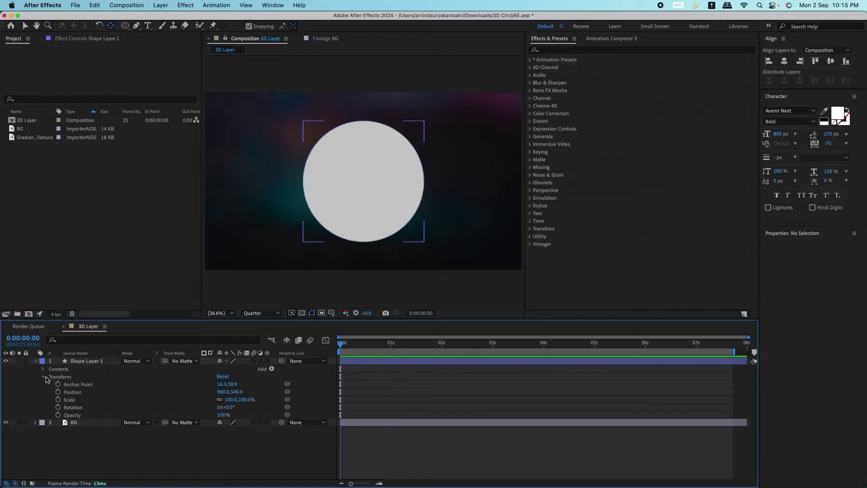
left_click(36, 362)
left_click(266, 361)
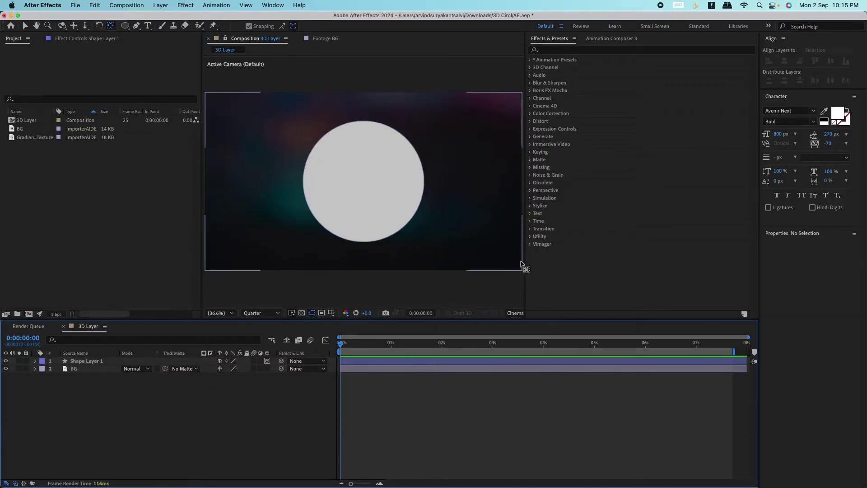
- Switch the composition's 3D renderer to Cinema 4D
left_click_drag(524, 260, 630, 260)
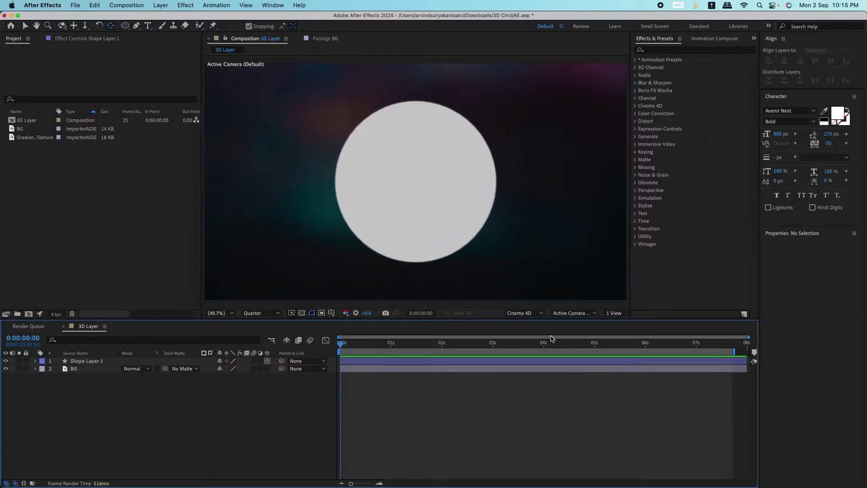
left_click(535, 313)
left_click(525, 334)
- In Geometry Options, give the circle an extrusion depth of 130 and a Convex bevel style
left_click(86, 361)
left_click(36, 362)
left_click(44, 380)
left_click(44, 384)
left_click(222, 415)
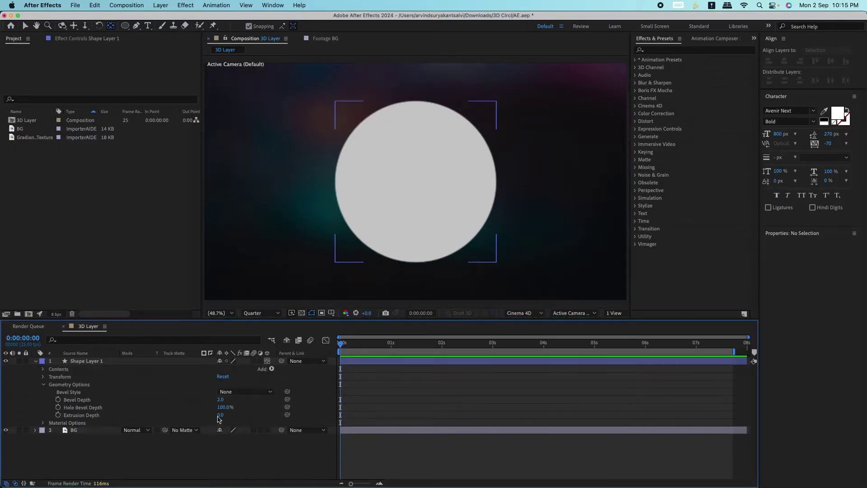
type("0")
left_click(244, 392)
left_click(240, 433)
left_click(44, 384)
left_click(36, 362)
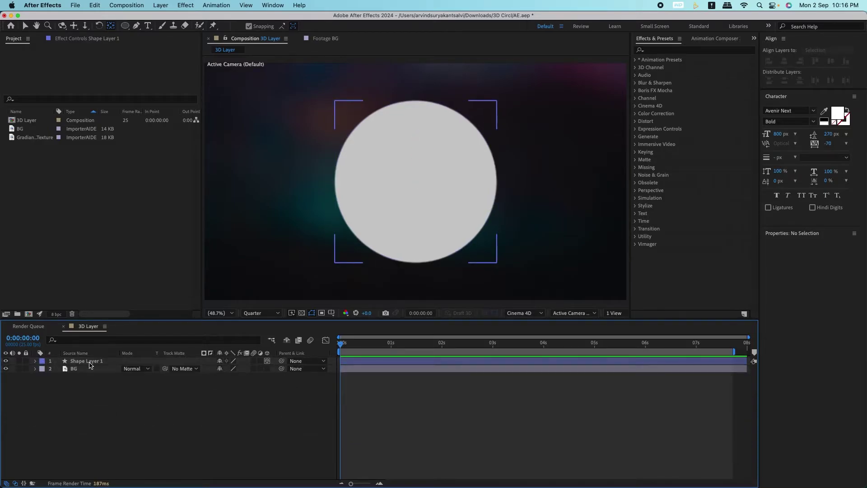
left_click(86, 361)
- Keyframe X, Y and Z Rotation from 0 at the start to two full turns at the end
key("r")
key("alt+shift+r")
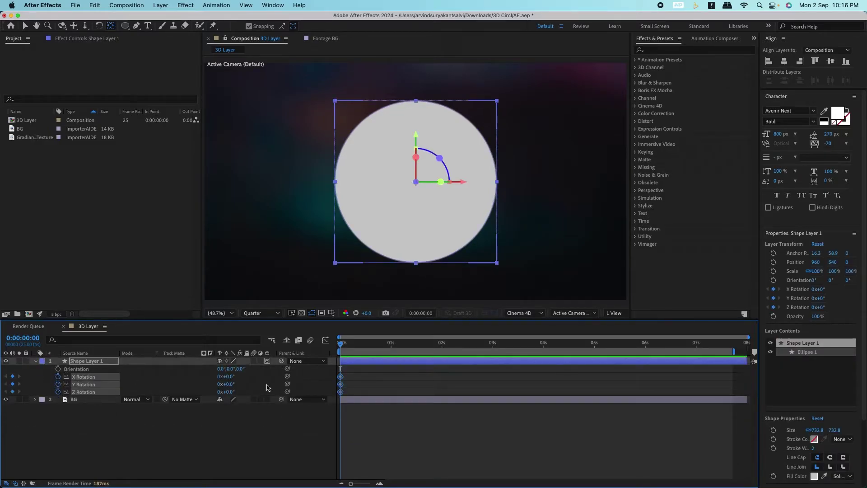
left_click(742, 345)
left_click(12, 377)
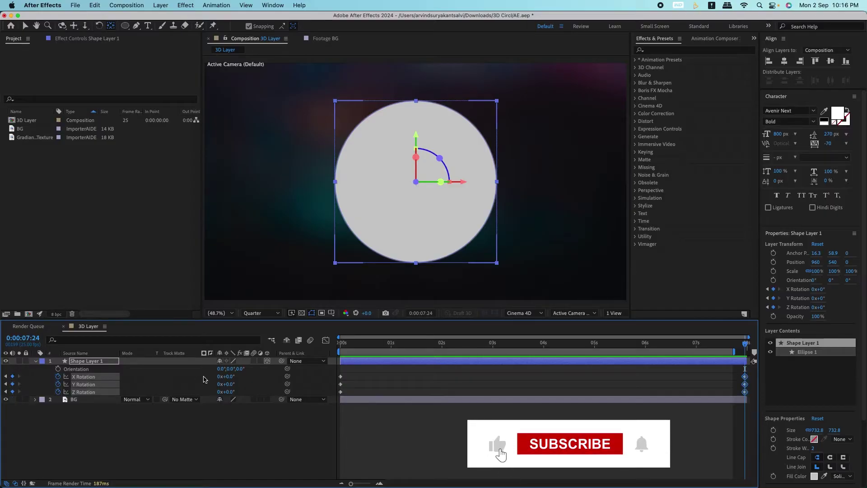
type("2")
key("Return")
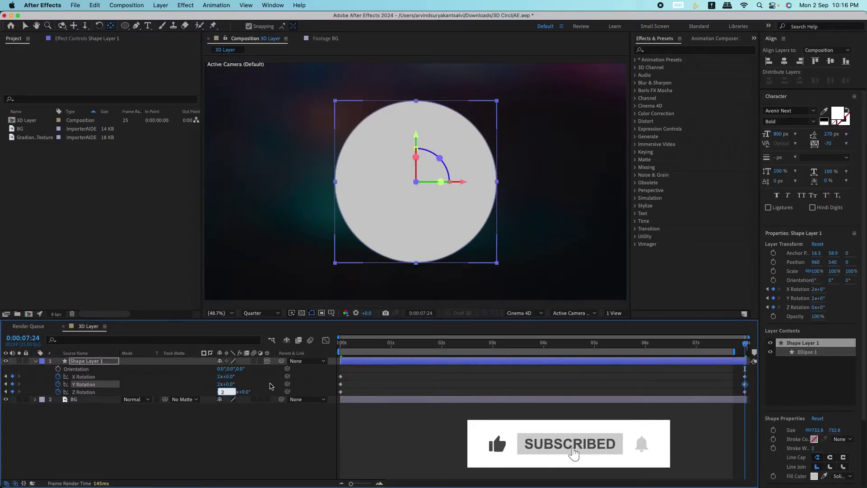
key("F2")
left_click_drag(688, 351, 328, 358)
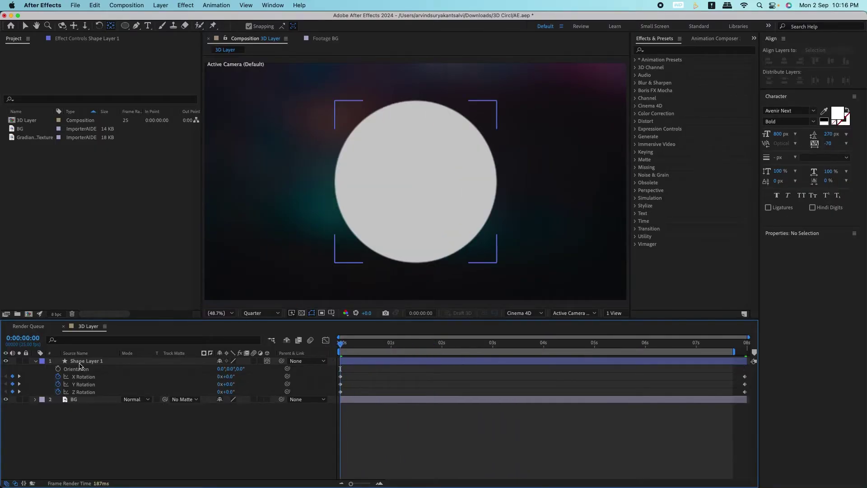
- Keyframe Scale from 0% at the start to 100% at 4 seconds and preview it
left_click(80, 362)
key("shift+s")
left_click(544, 346)
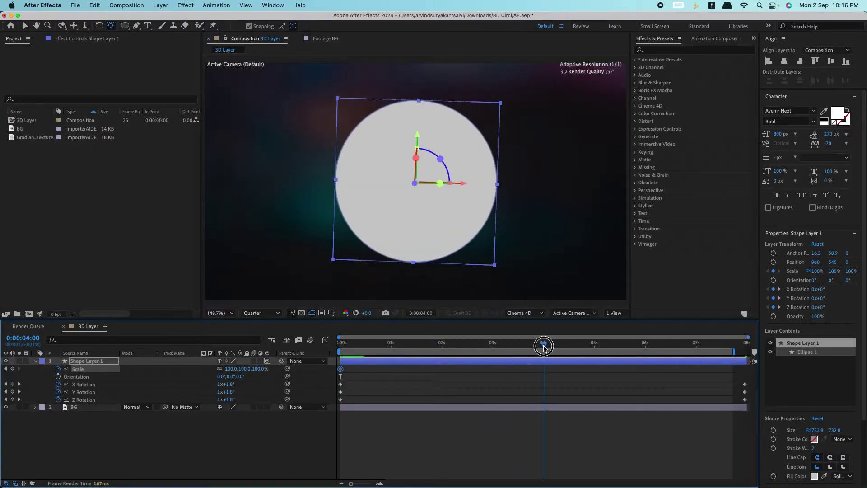
left_click(12, 368)
left_click(347, 347)
key("Return")
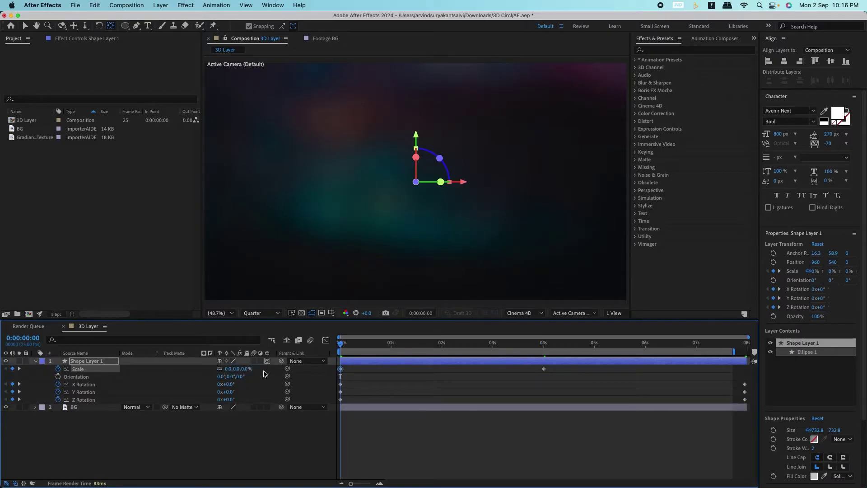
mouse_move(348, 348)
left_mouse_down()
mouse_move(702, 387)
mouse_move(544, 383)
left_mouse_up()
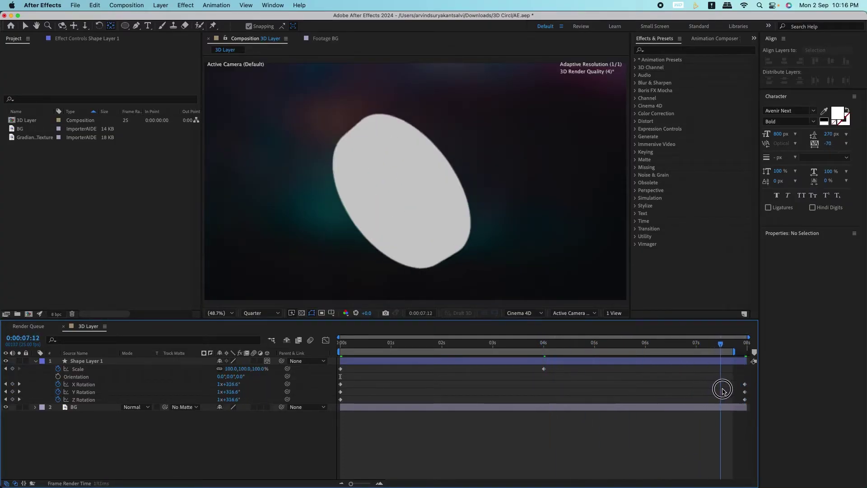
left_click_drag(544, 383, 537, 373)
left_click(545, 361)
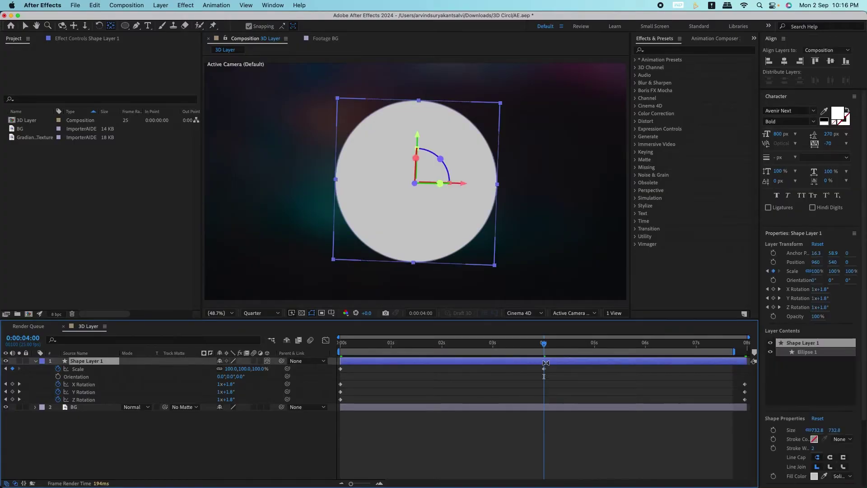
- Keyframe Position at 4 seconds and move the disc to X 540 at 4:20
key("shift+p")
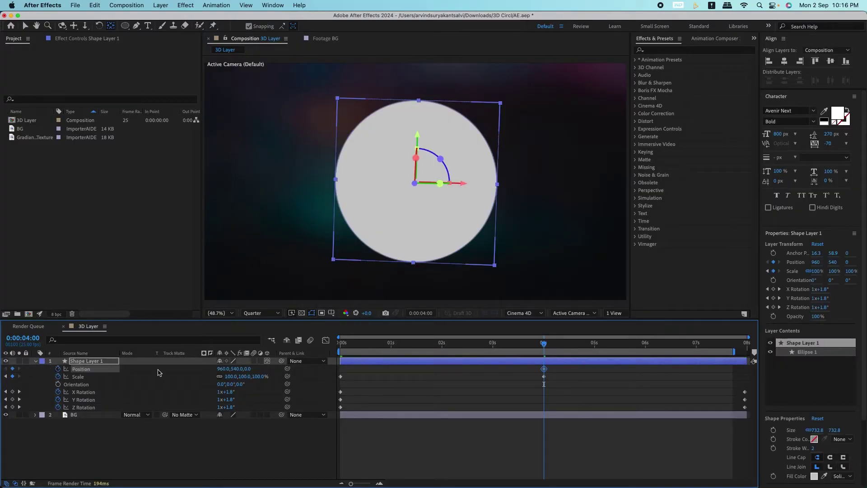
left_click_drag(544, 384, 584, 384)
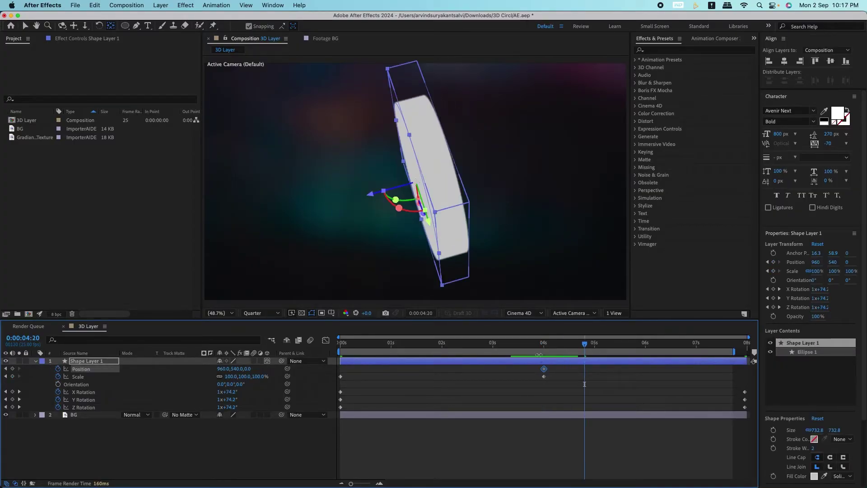
key("shift+Left")
key("shift+Left")
key("shift+Left")
key("shift+Left")
key("shift+Left")
key("shift+Left")
key("shift+Left")
key("shift+Left")
key("shift+Left")
key("shift+Left")
key("shift+Left")
key("shift+Left")
mouse_move(582, 347)
left_mouse_down()
mouse_move(738, 375)
mouse_move(584, 384)
left_mouse_up()
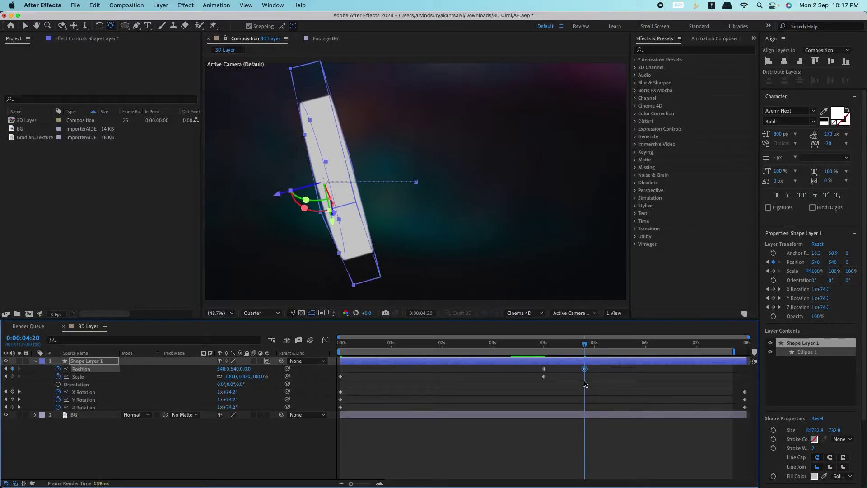
left_click(585, 384)
left_click(36, 361)
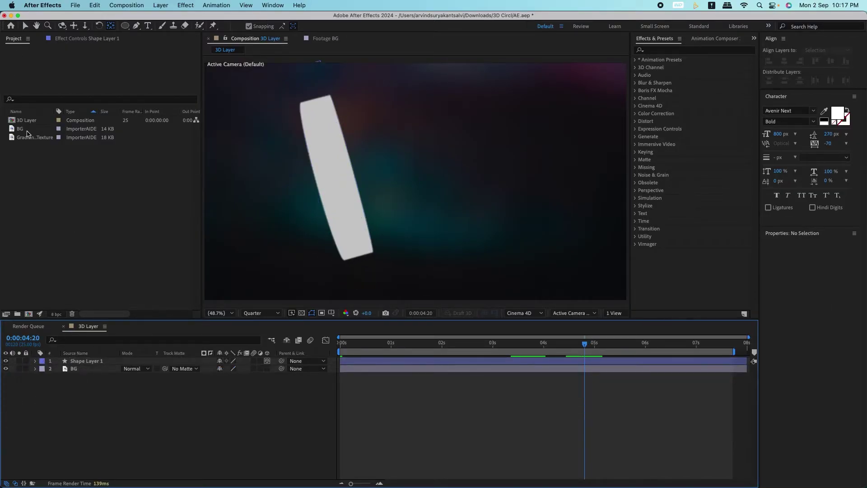
- Add the Gradiant LiquidTexture to the timeline and fit it to the composition
left_click_drag(29, 137, 75, 368)
right_click(86, 369)
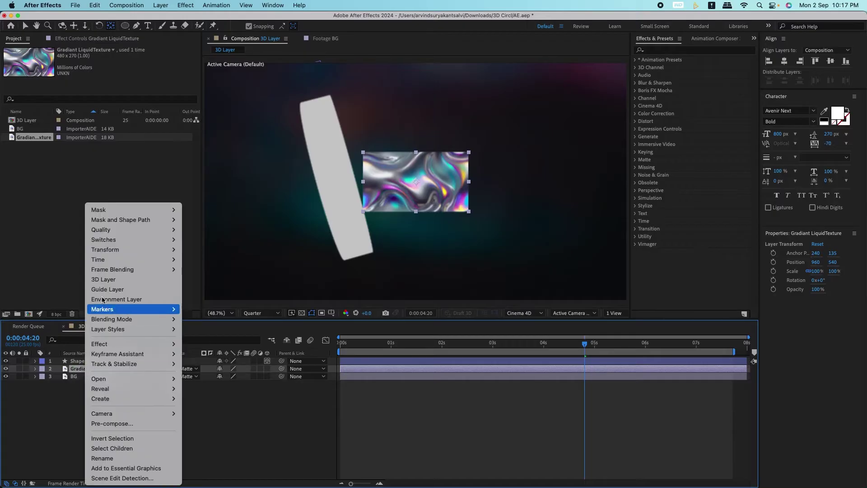
mouse_move(104, 249)
left_click(203, 373)
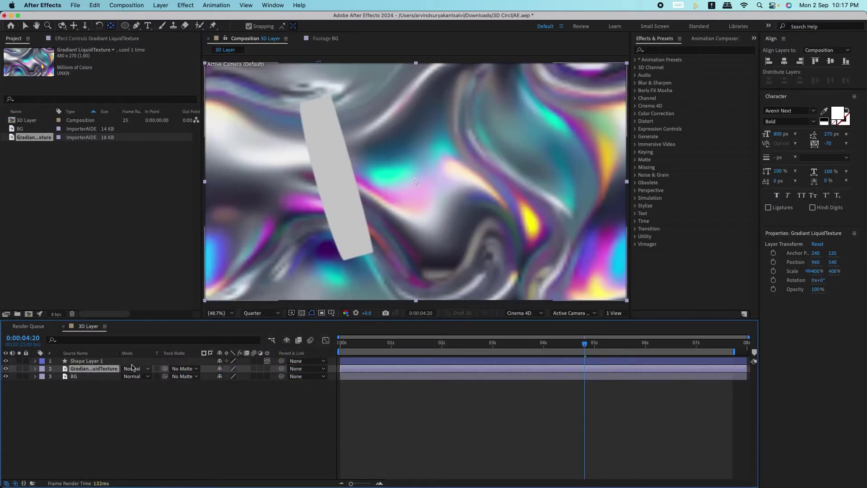
- Pre-compose the texture layer into a composition named Enviroment
right_click(88, 369)
left_click(109, 422)
type("Enviroment")
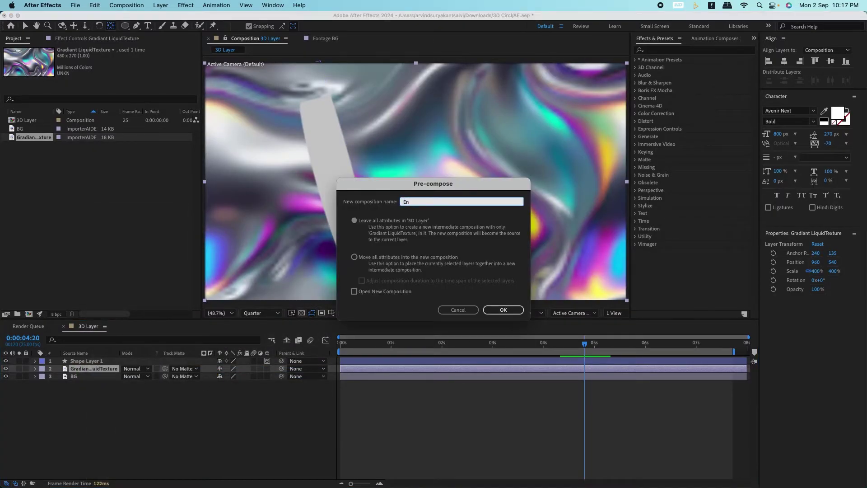
left_click(504, 310)
- Make the Enviroment layer an Environment Layer
right_click(104, 371)
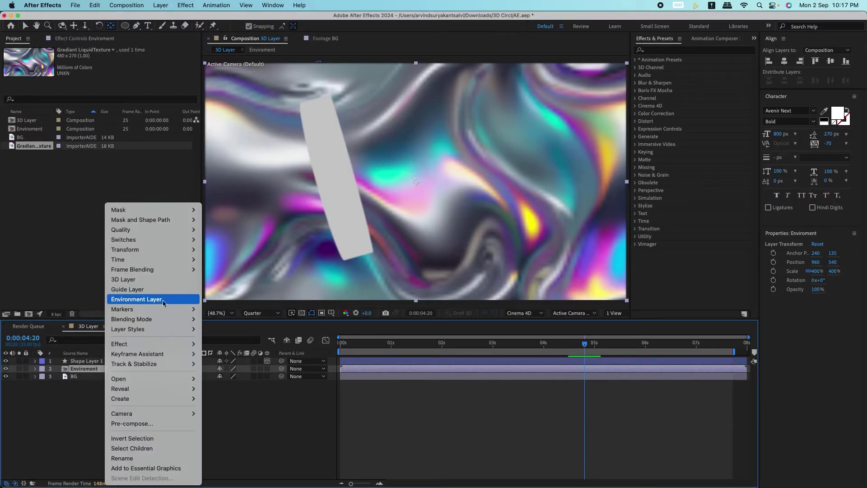
left_click(145, 296)
left_click(86, 361)
left_click(35, 360)
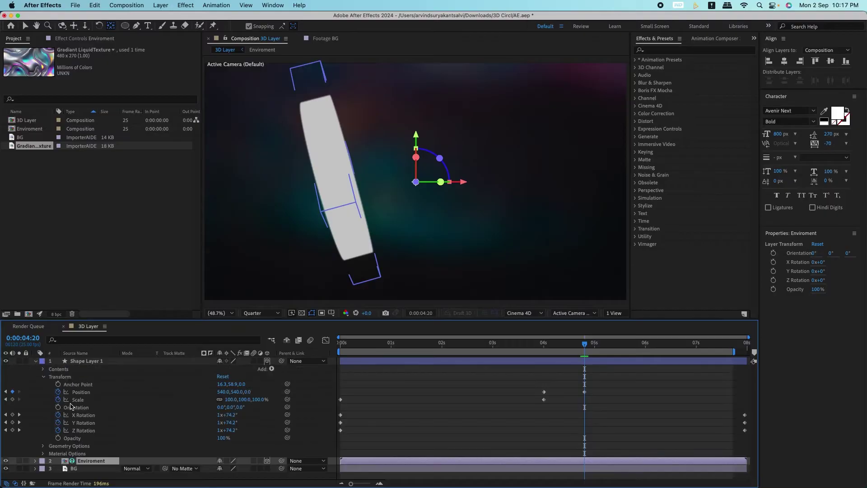
- Set the disc's Reflection Intensity and Specular Shininess to 100% in Material Options
left_click(42, 377)
left_click(43, 391)
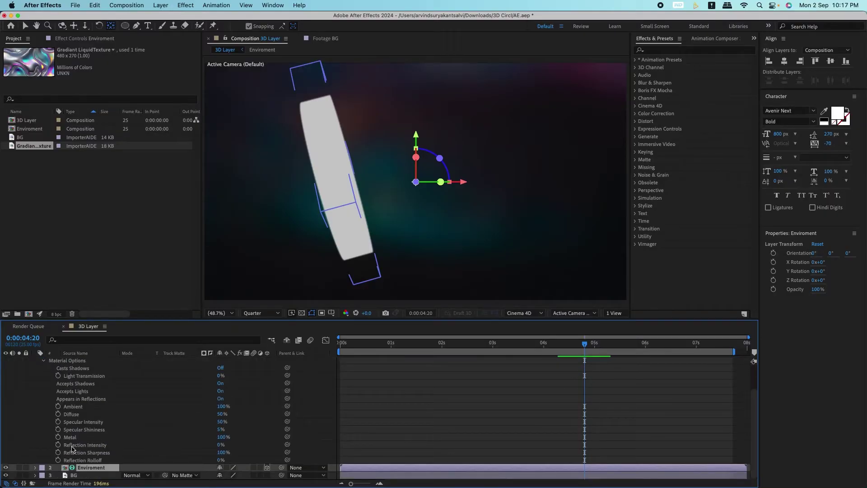
type("100")
left_click(250, 444)
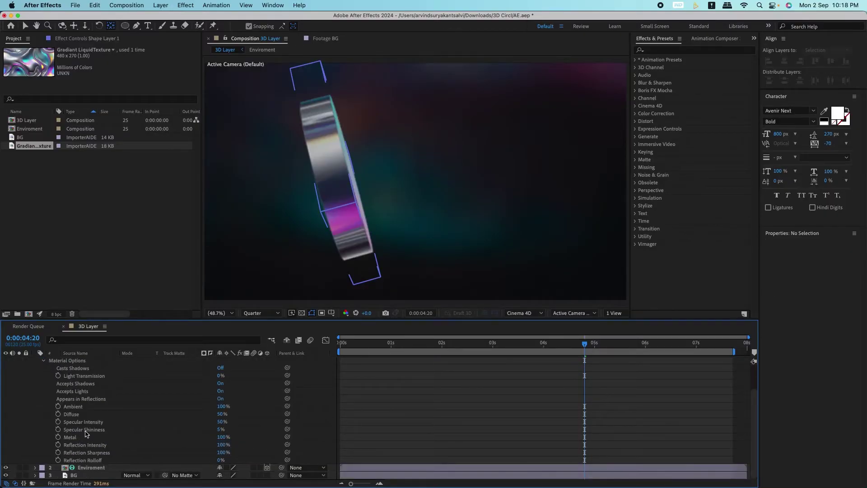
left_click(102, 430)
type("00")
left_click(258, 432)
left_click(44, 361)
left_click(36, 361)
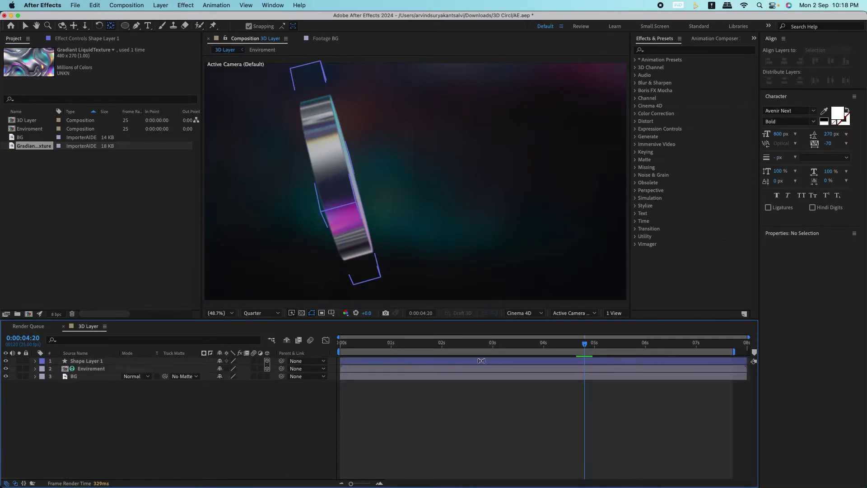
left_click_drag(583, 345, 310, 357)
key("space")
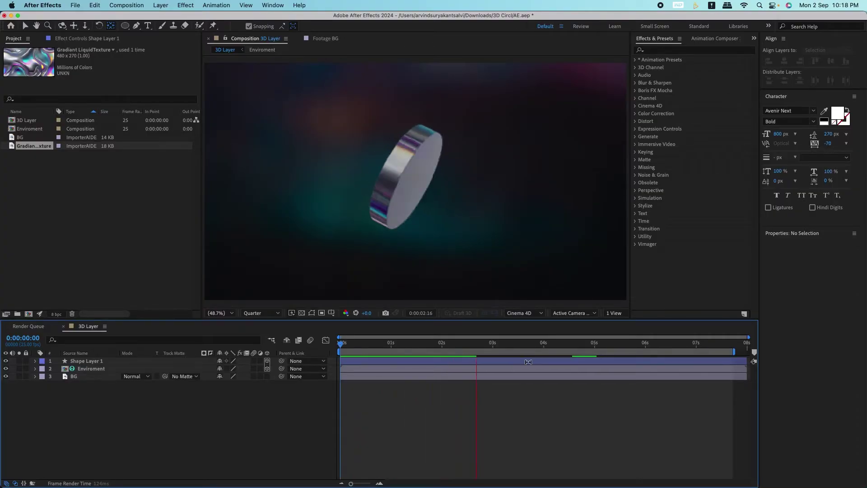
mouse_move(509, 350)
left_mouse_down()
mouse_move(548, 379)
mouse_move(737, 379)
mouse_move(696, 380)
left_mouse_up()
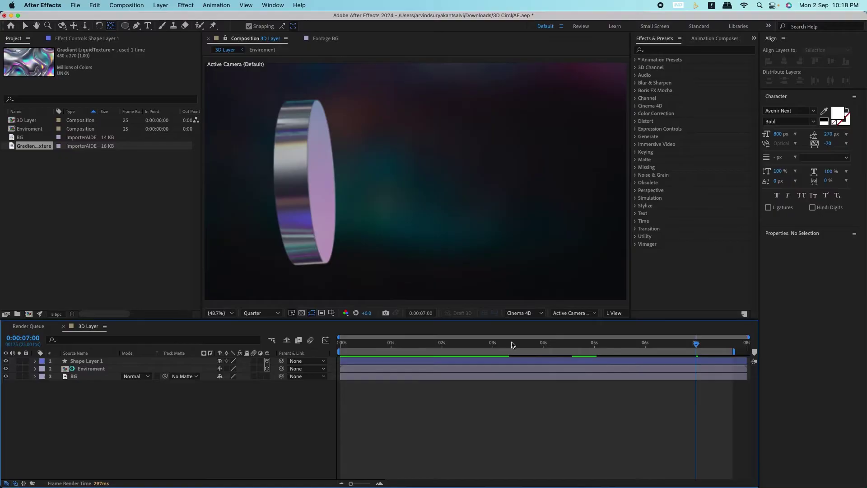
left_click_drag(495, 345, 611, 345)
- Start a text layer beside the disc with a 300 px font size
left_click(148, 26)
left_click(410, 151)
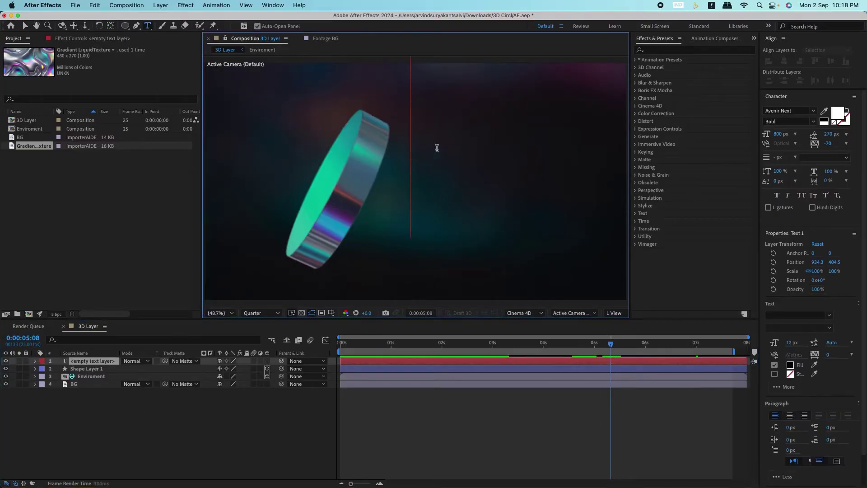
left_click(777, 135)
type("300")
key("Return")
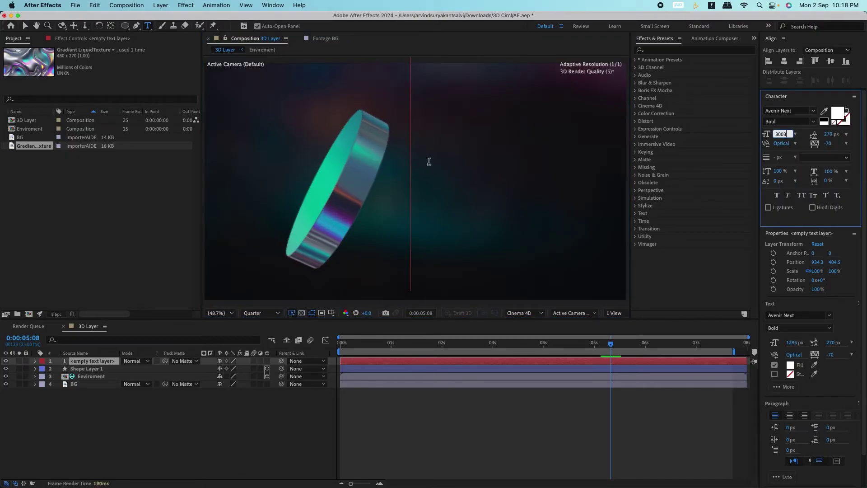
left_click(412, 138)
type("3D LCIRCL")
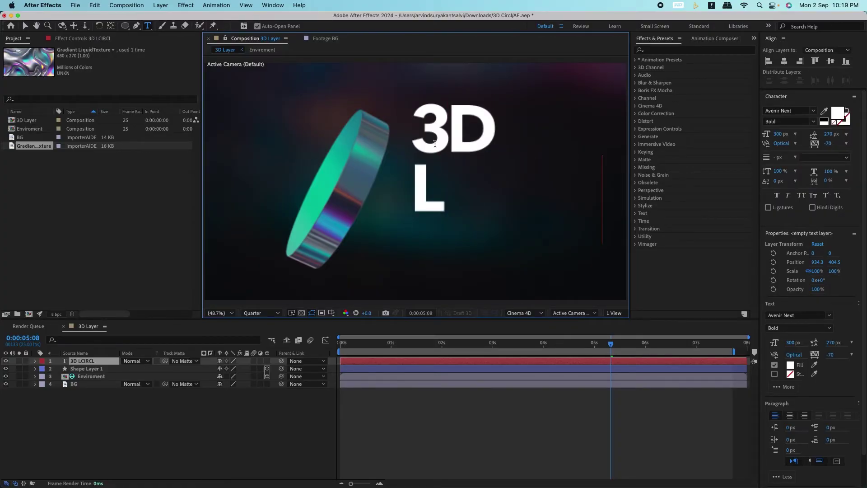
- Type '3D CIRCLE' and set the tracking of CIRCLE to 0
type("E")
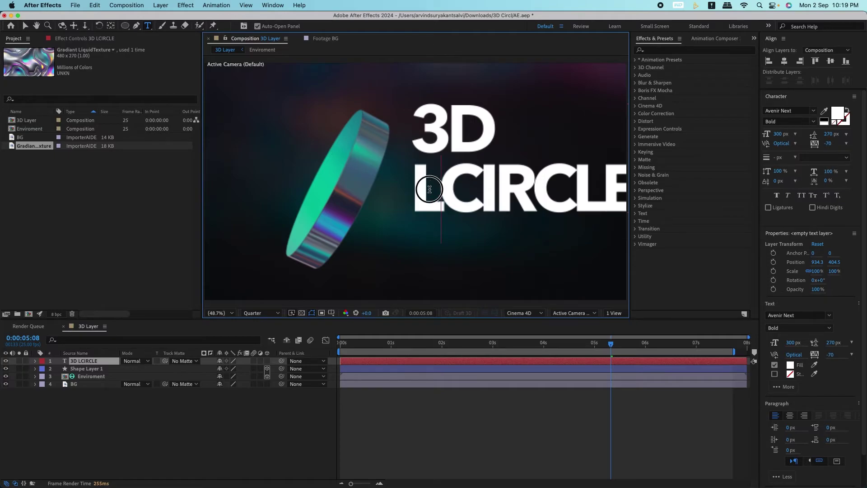
key("BackSpace")
left_click_drag(409, 190, 621, 190)
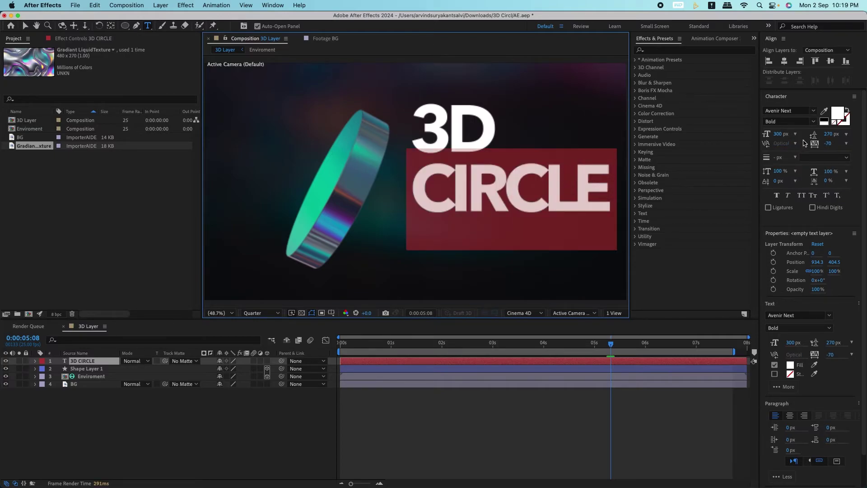
double_click(844, 145)
type("0")
key("Return")
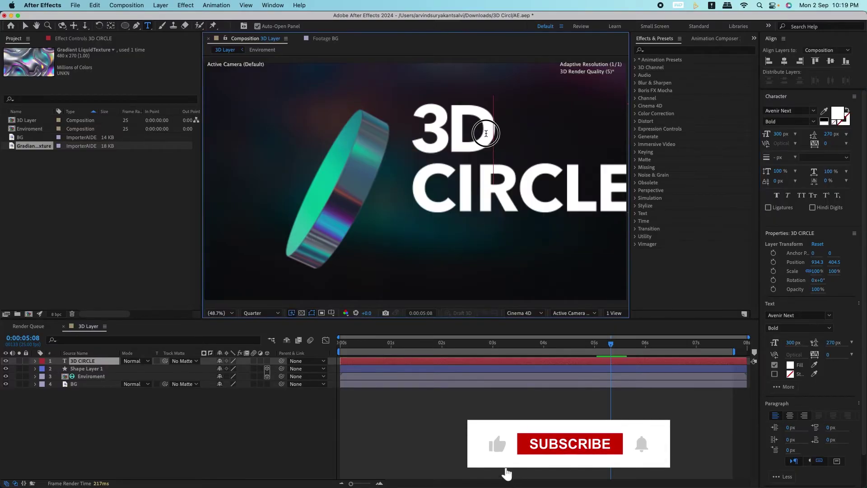
- Make the word 3D 800 px and centre the text in the composition
double_click(428, 133)
left_click(784, 134)
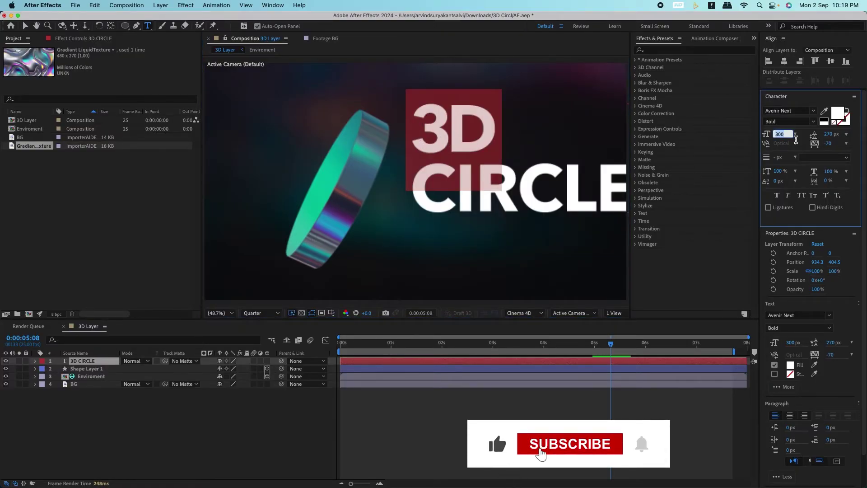
type("800")
key("Return")
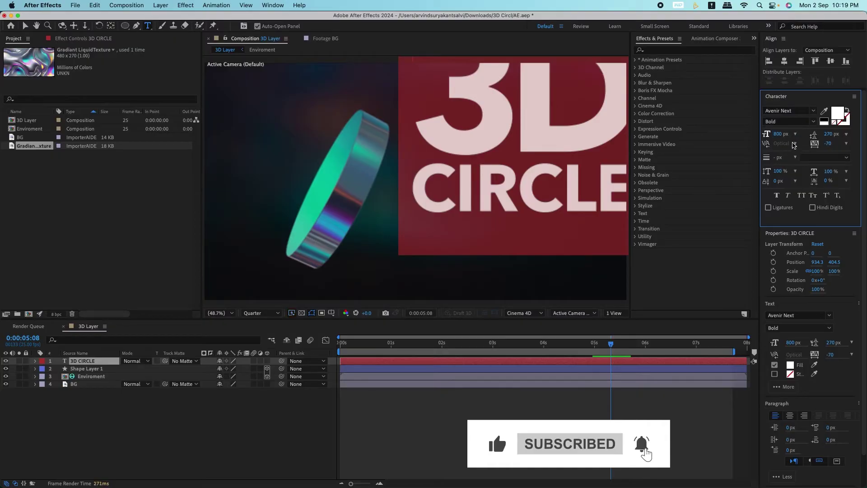
key("Escape")
left_click(785, 61)
left_click(831, 61)
- Scale the text layer to 80% and move it right beside the disc
left_click(109, 361)
key("s")
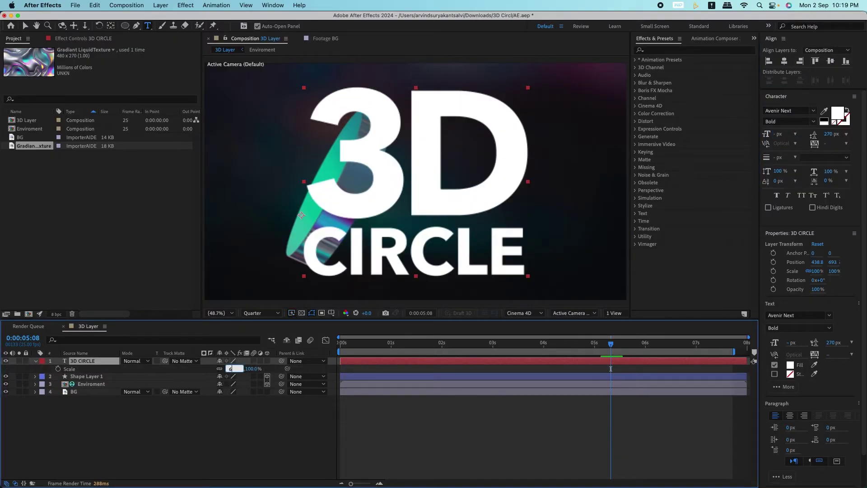
type("0")
key("Return")
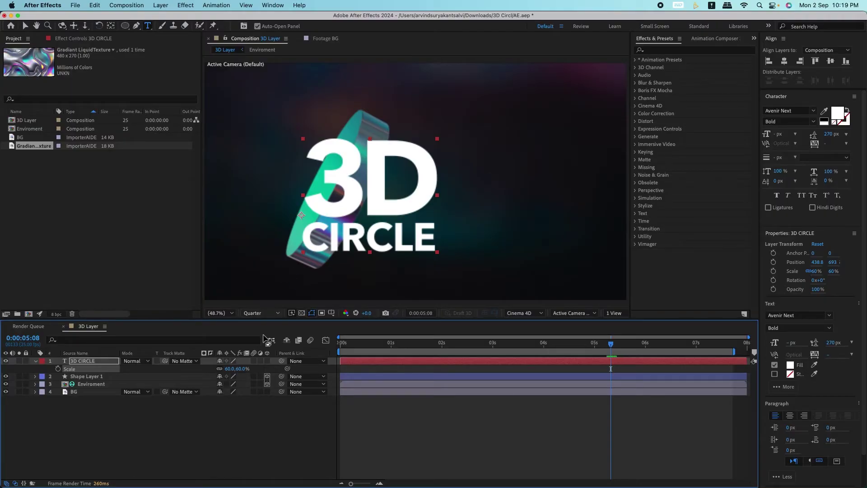
key("Return")
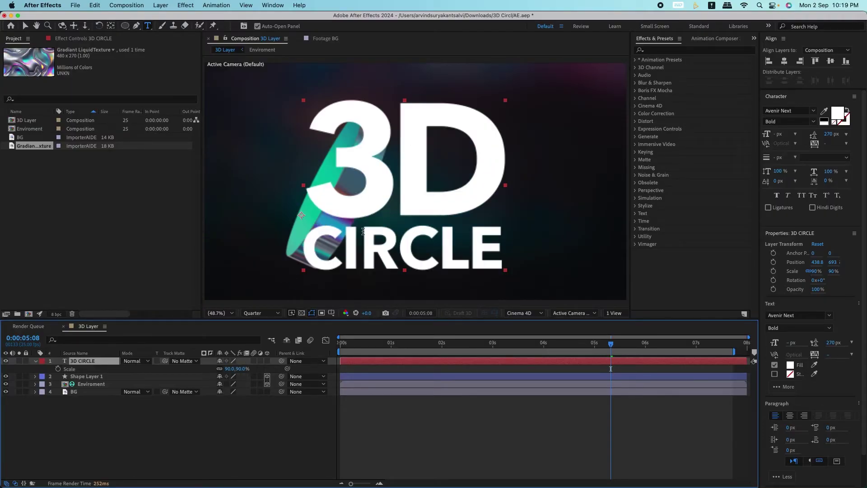
left_click_drag(411, 187, 506, 183)
left_click_drag(232, 368, 220, 369)
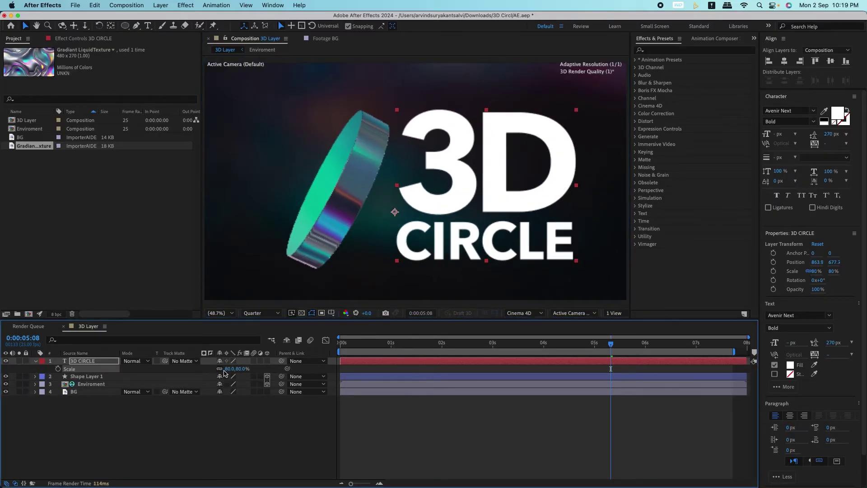
left_click_drag(496, 184, 517, 181)
left_click(153, 412)
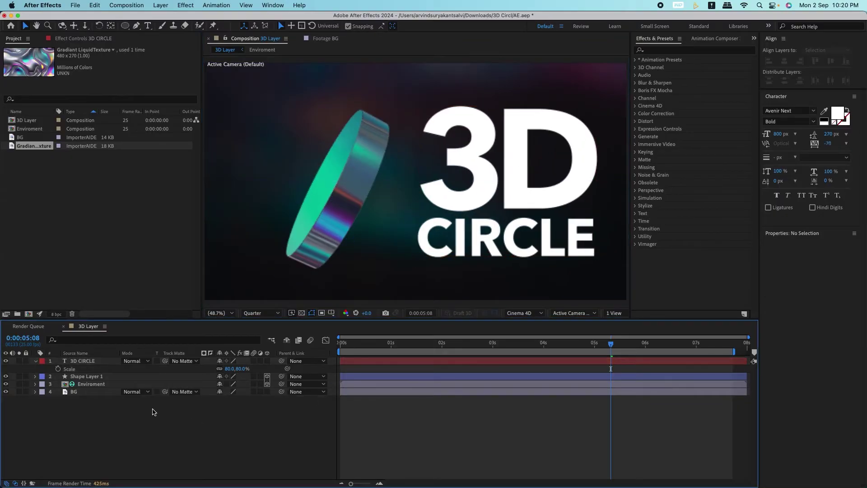
- Pre-compose the 3D CIRCLE text layer into a composition named TEXT
right_click(100, 363)
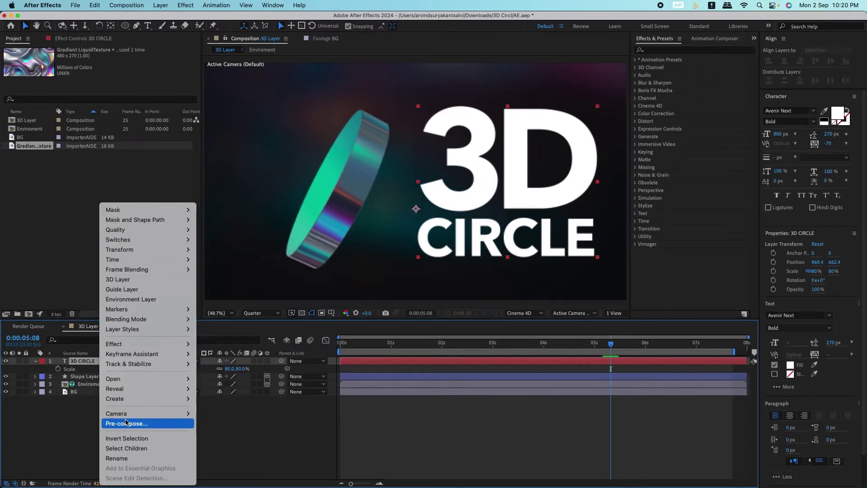
left_click(144, 425)
key("Return")
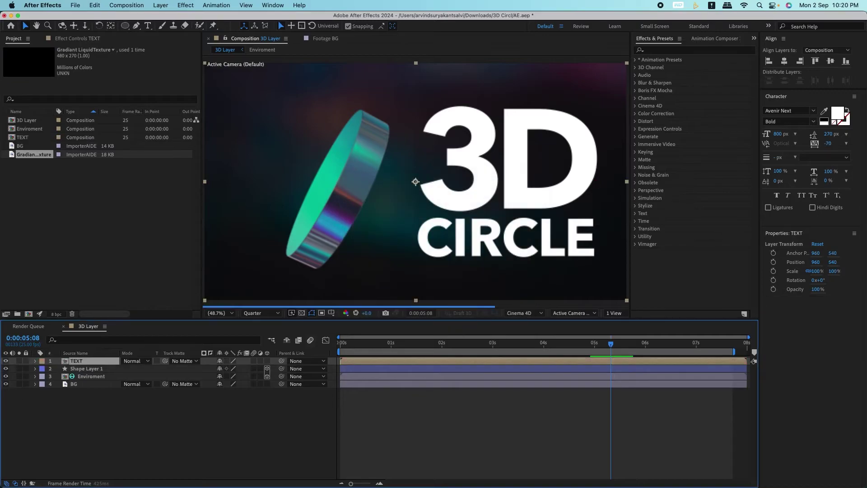
- Open the TEXT composition and trim the text layer to start at 4 seconds
double_click(375, 361)
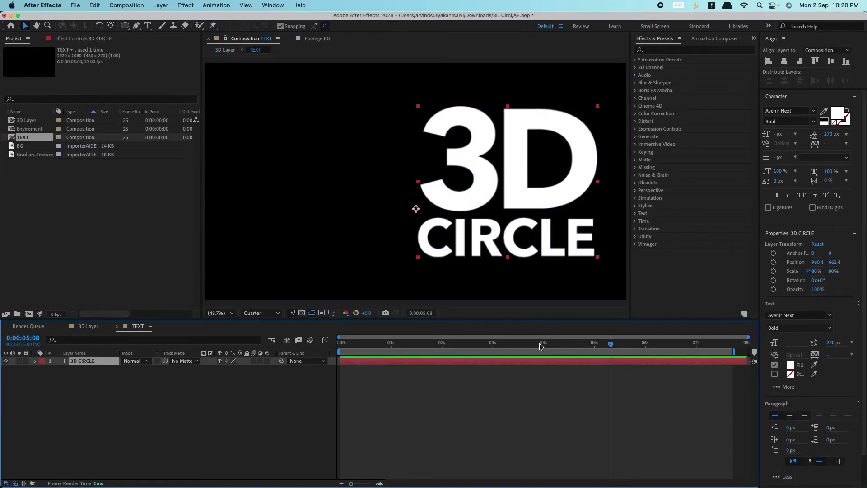
key("alt+bracketleft")
left_click(387, 424)
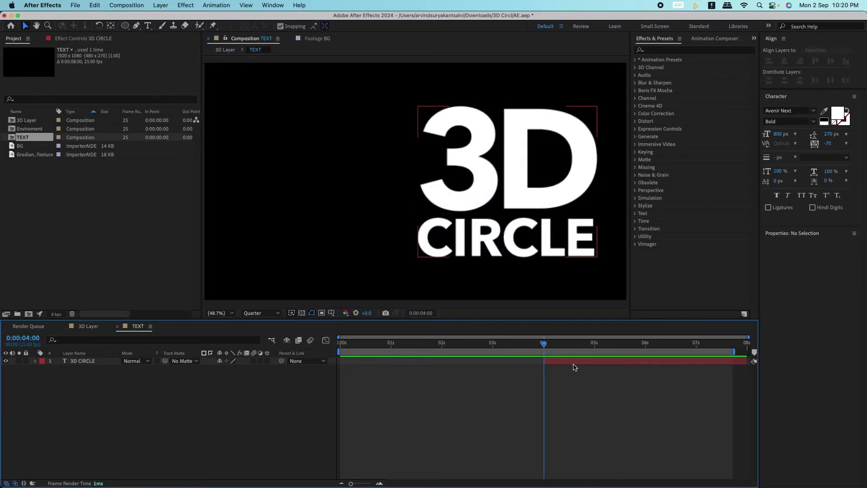
- Add the Gradiant LiquidTexture to TEXT and stretch it to cover the lettering
left_click_drag(36, 158, 93, 391)
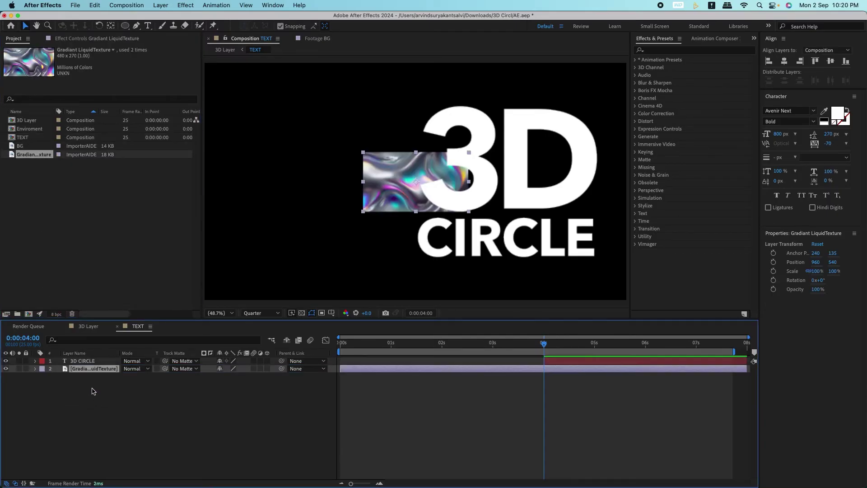
left_click_drag(416, 153, 416, 106)
left_click_drag(469, 182, 521, 181)
left_click_drag(398, 193, 488, 194)
left_click_drag(505, 257, 506, 265)
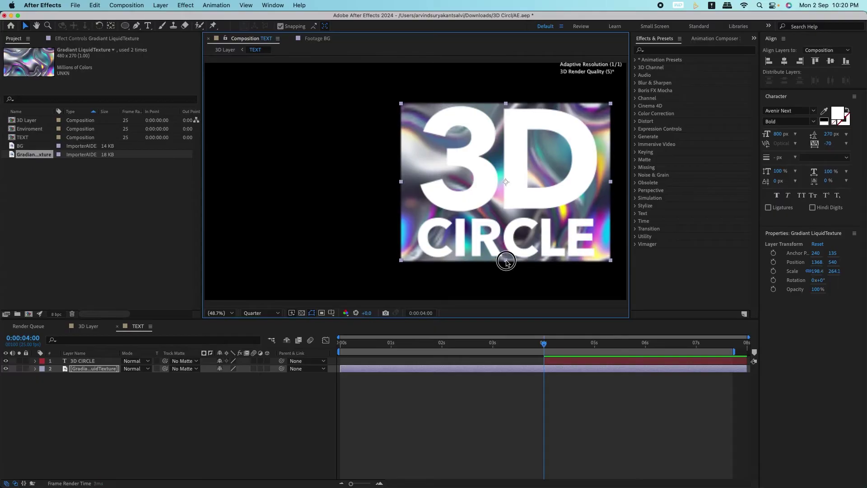
- Set the texture's Track Matte to 1. 3D CIRCLE and open the Animation Composer panel
left_click(184, 369)
left_click(196, 393)
left_click(555, 361)
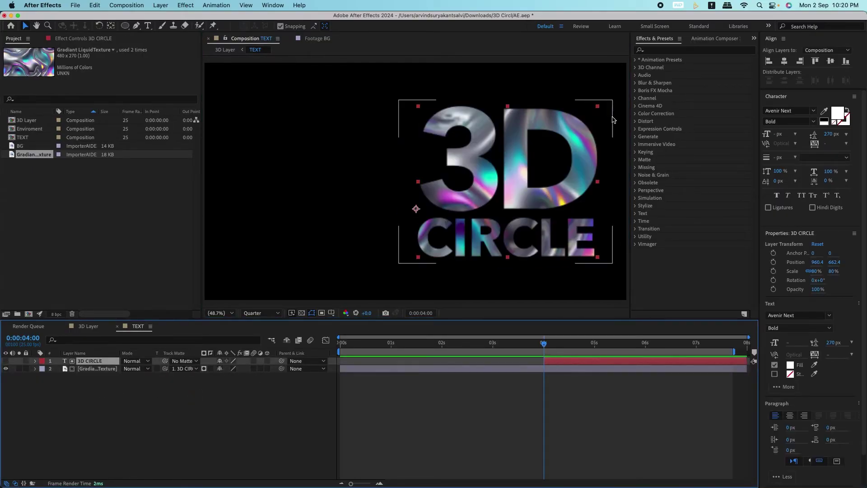
left_click_drag(630, 124, 534, 130)
left_click(620, 39)
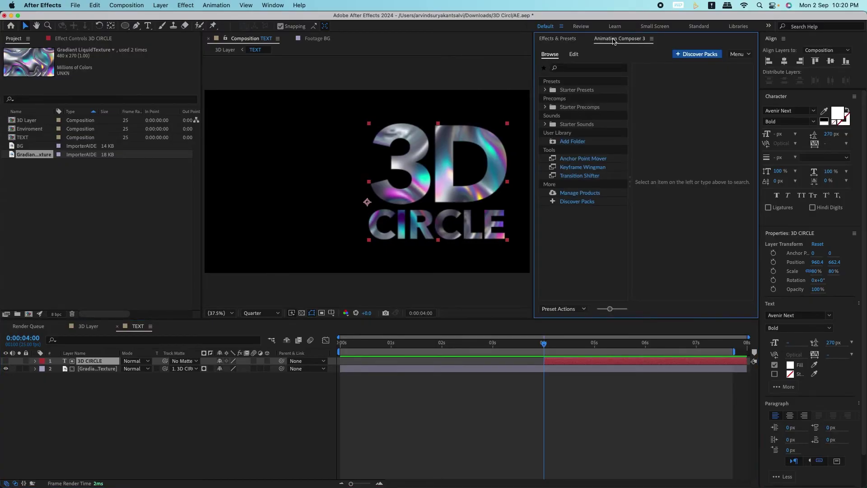
- Apply the Overshoot In preset from Transitions - Text Layer in Animation Composer
left_click(545, 89)
left_click(566, 99)
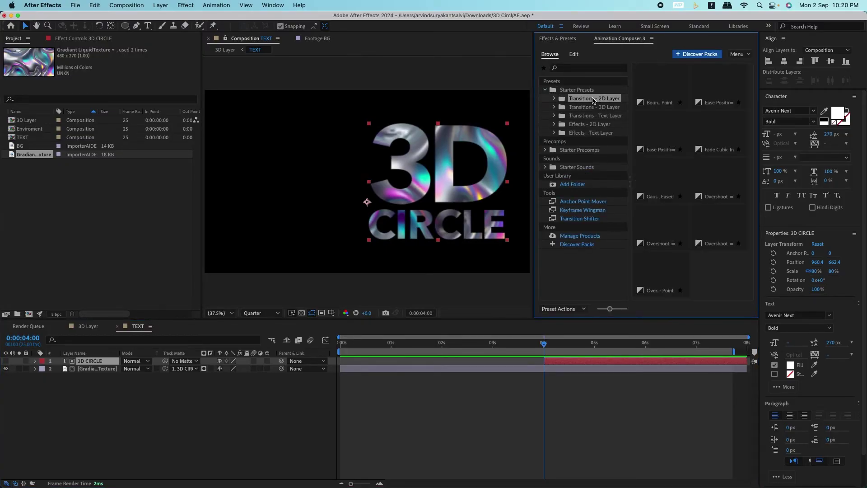
left_click(595, 116)
left_click(661, 179)
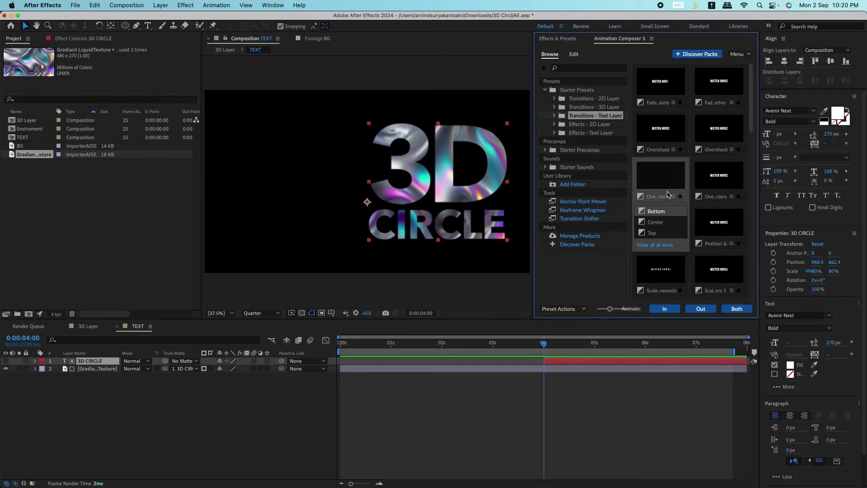
left_click(665, 309)
- Widen the Composition viewer and preview the text popping in past 5 seconds
left_click(550, 54)
left_click(557, 38)
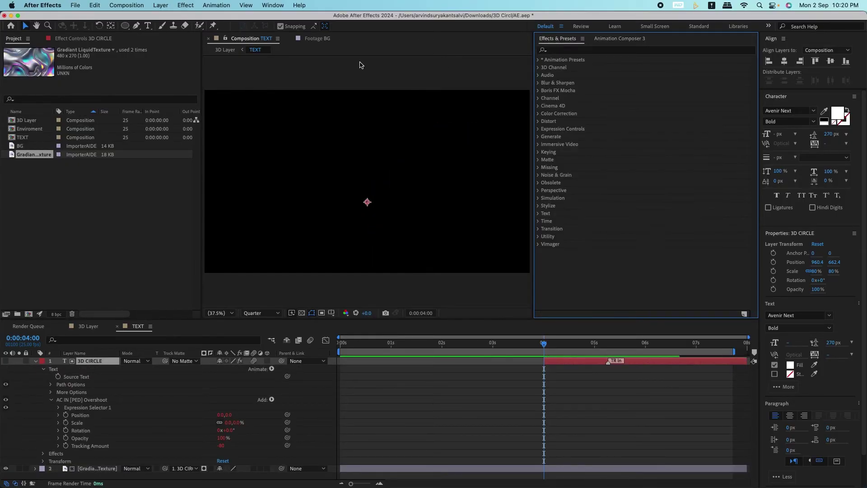
left_click(277, 38)
left_click(532, 127)
left_click_drag(533, 151, 609, 151)
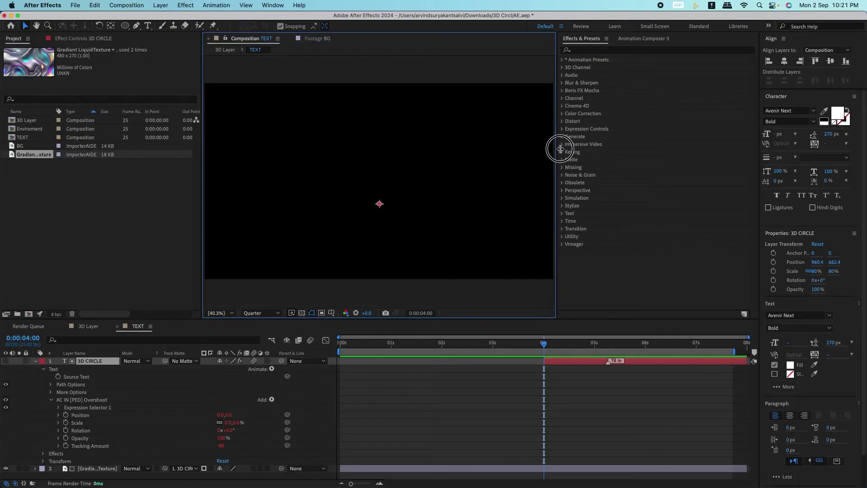
left_click(36, 361)
left_click_drag(544, 348, 614, 354)
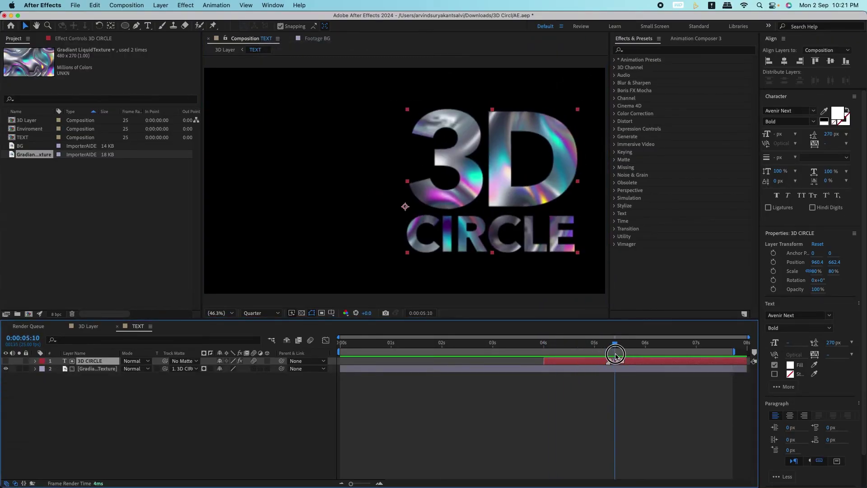
key("shift+Escape")
- Scrub the 3D Layer comp between about 4 and 7 seconds to preview the disc and text
left_click_drag(544, 347, 707, 371)
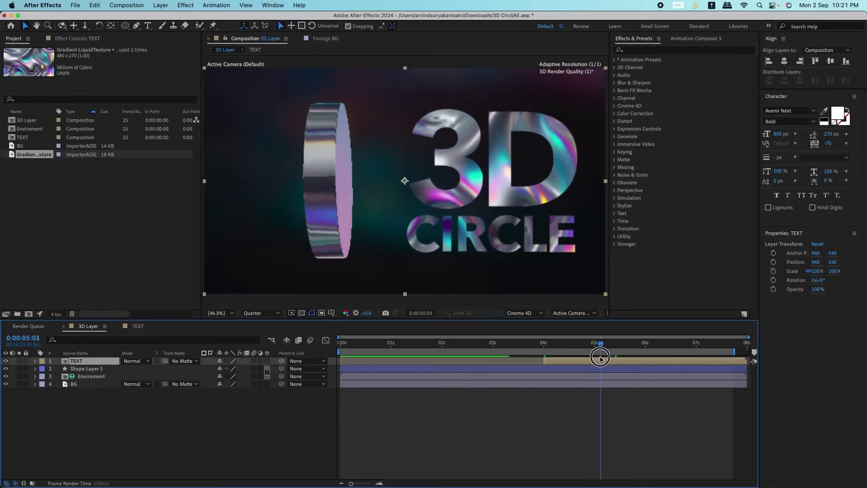
mouse_move(707, 371)
left_mouse_down()
mouse_move(562, 370)
mouse_move(672, 354)
mouse_move(725, 357)
left_mouse_up()
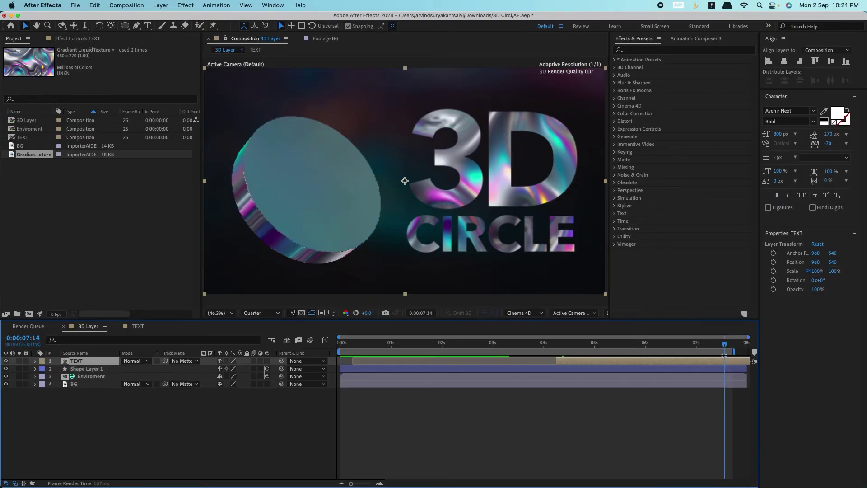
- Add a Bevel and Emboss layer style to TEXT and set its style to Pillow Emboss
mouse_move(633, 328)
left_click(727, 407)
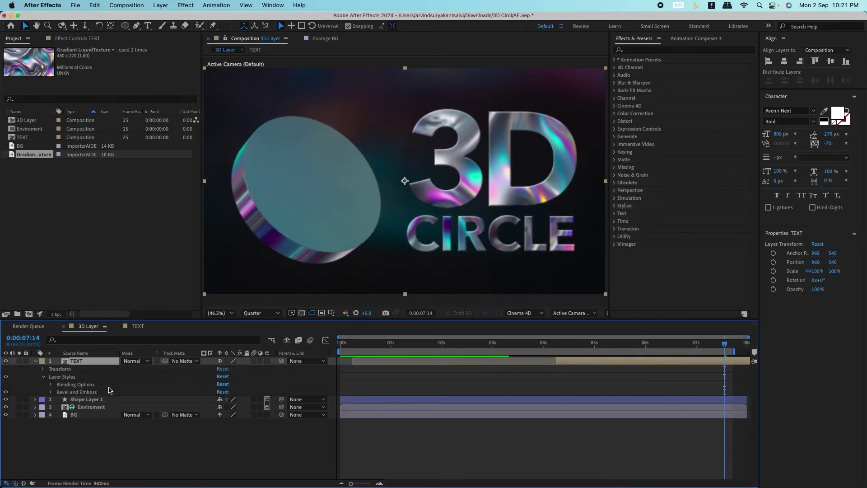
left_click(50, 392)
left_click(244, 364)
left_click(224, 396)
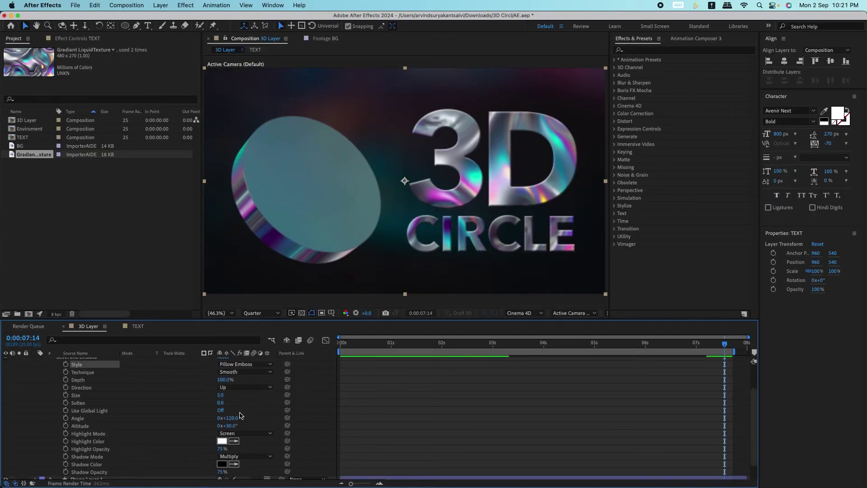
- Set bevel size 22, shadow opacity 30%, angle 102° and highlight opacity 100%
left_click_drag(221, 396, 234, 404)
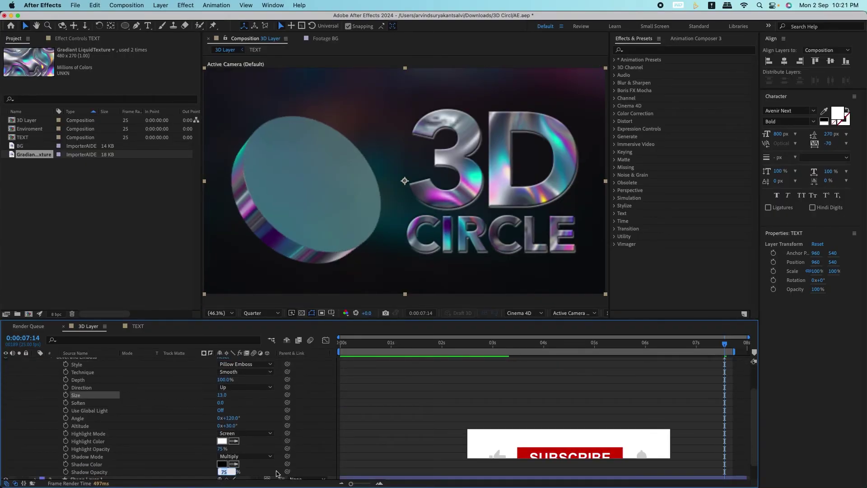
type("30")
key("Return")
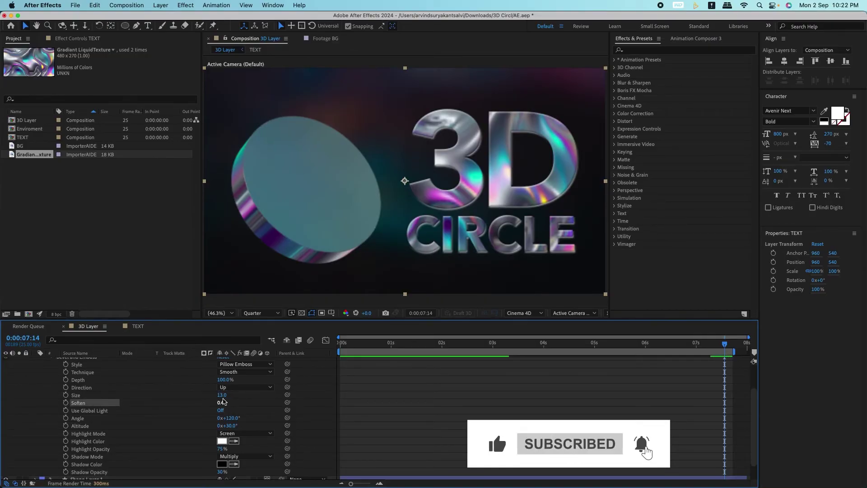
left_click_drag(221, 395, 227, 398)
scroll(242, 401, "down", 2)
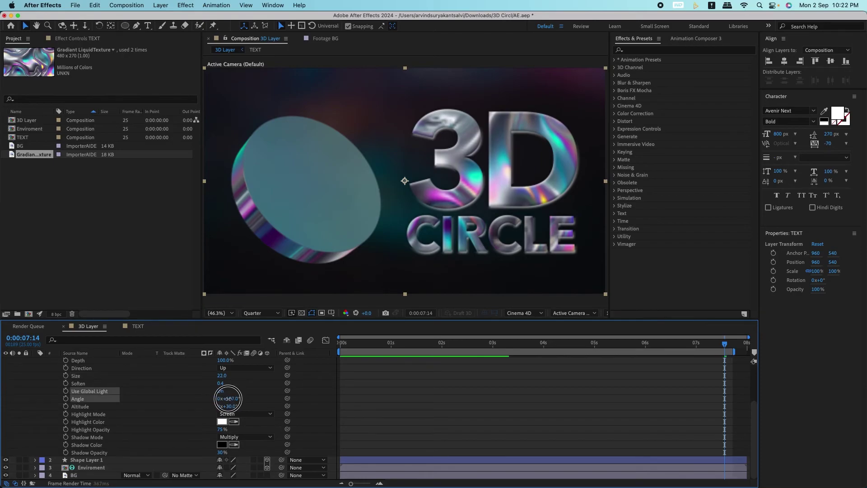
left_click_drag(226, 400, 226, 398)
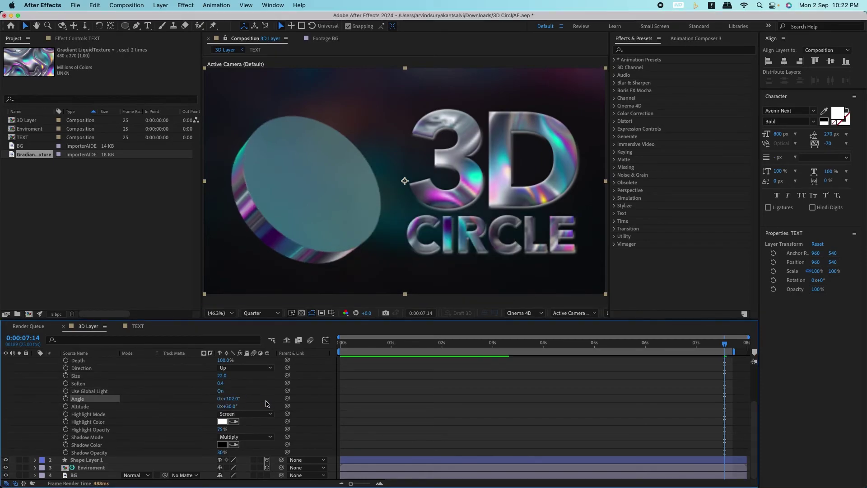
left_click_drag(222, 430, 236, 430)
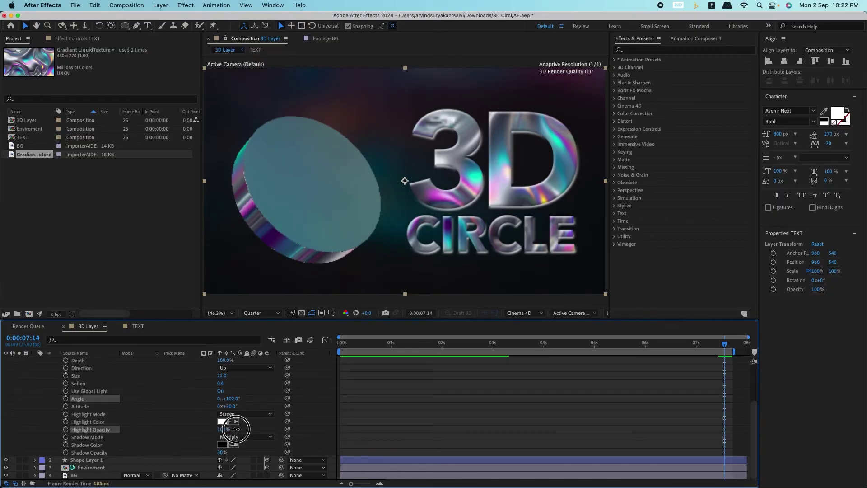
- Collapse the text layer's styles, deselect it and play the animation from the start
scroll(259, 422, "up", 5)
left_click(43, 377)
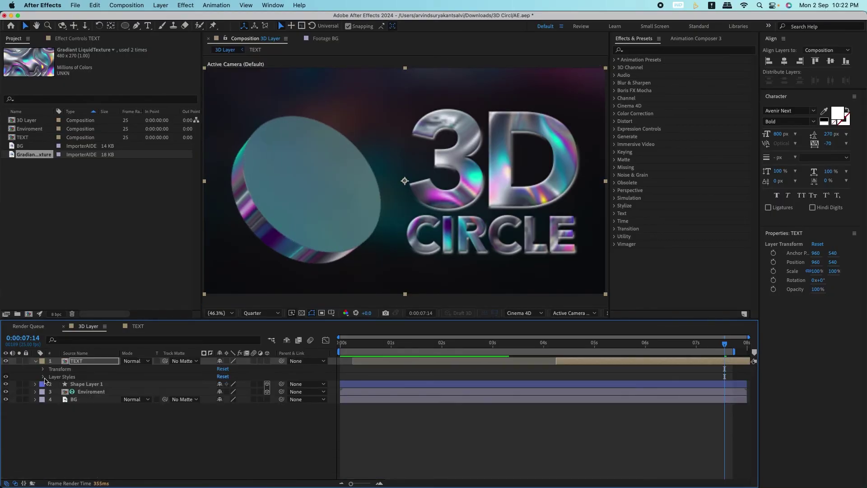
left_click(190, 433)
key("space")
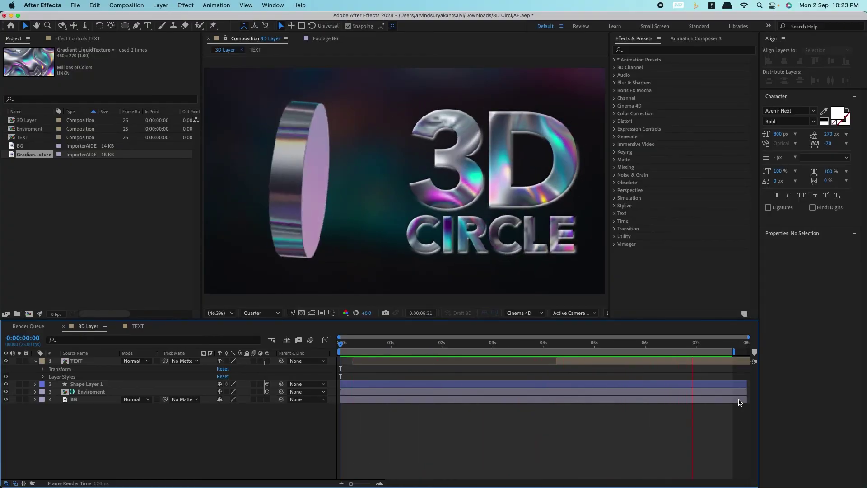
- Remove Shape Layer 1's X Rotation keyframes and preview the result
left_click(411, 384)
key("u")
left_click(58, 407)
key("space")
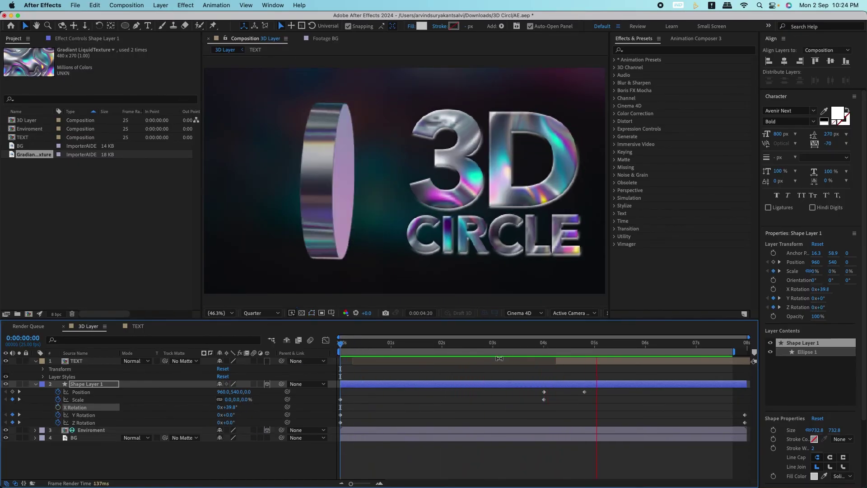
key("space")
- Select the disc's Position keyframes and review the motion around 3.5–4 seconds
left_click_drag(597, 385, 542, 396)
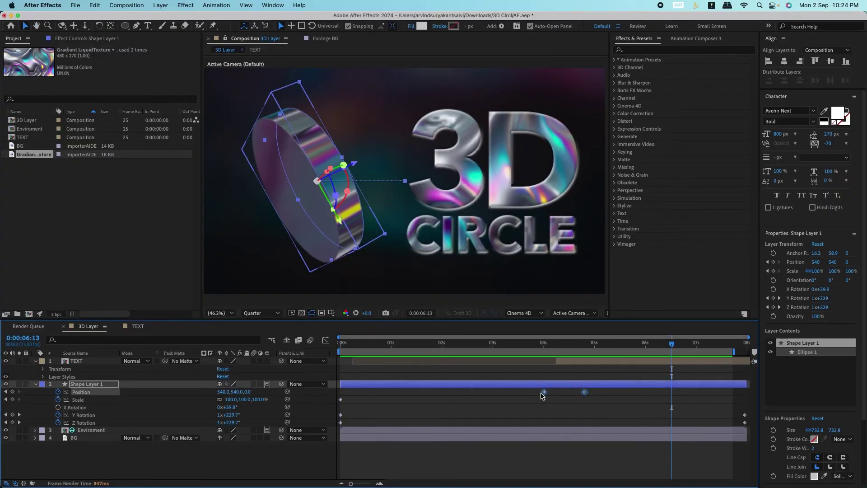
left_click_drag(546, 348, 518, 349)
key("space")
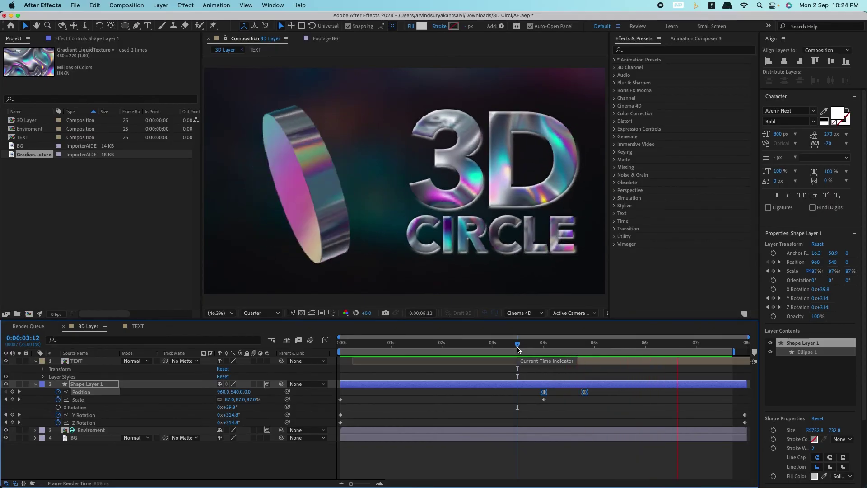
key("space")
left_click(544, 347)
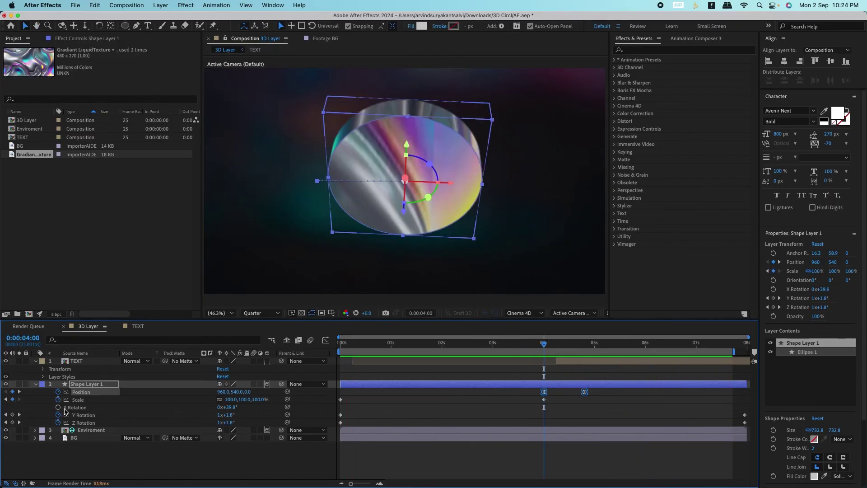
- Key the disc's X Rotation to -33.2° at the last frame and check the final frames
left_click(745, 345)
mouse_move(231, 407)
left_mouse_down()
mouse_move(244, 410)
mouse_move(212, 411)
left_mouse_up()
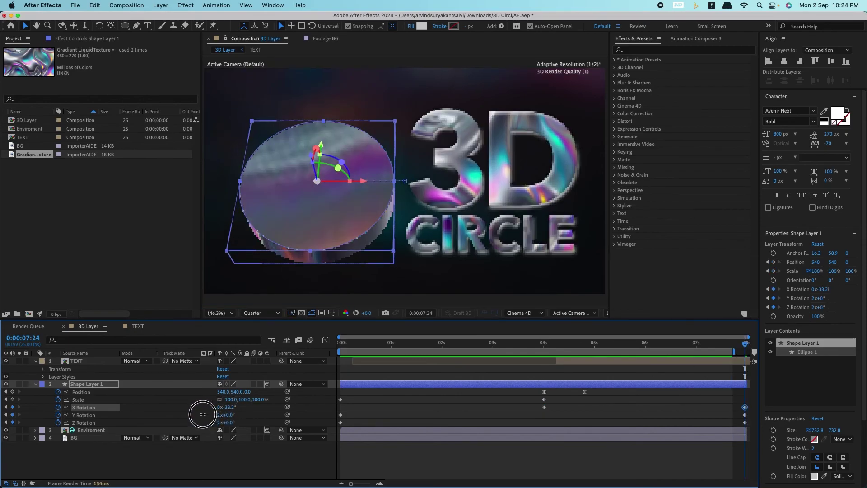
left_click(721, 343)
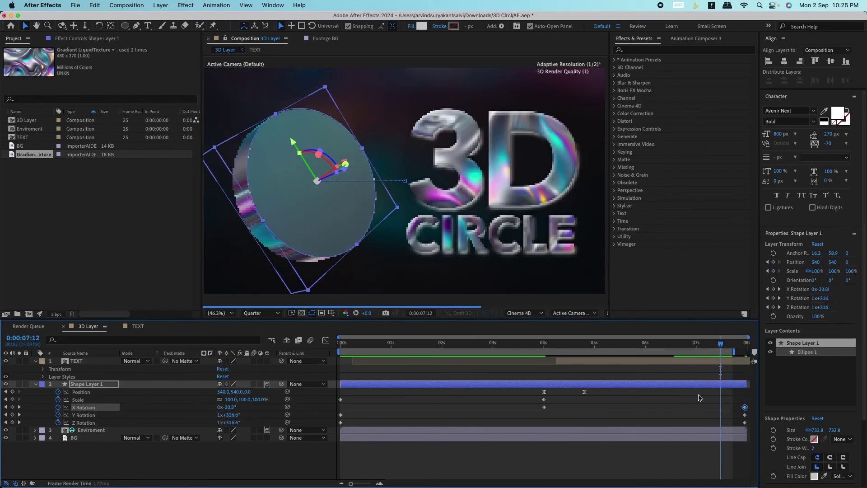
left_click(722, 354)
key("super+Down")
key("super+Down")
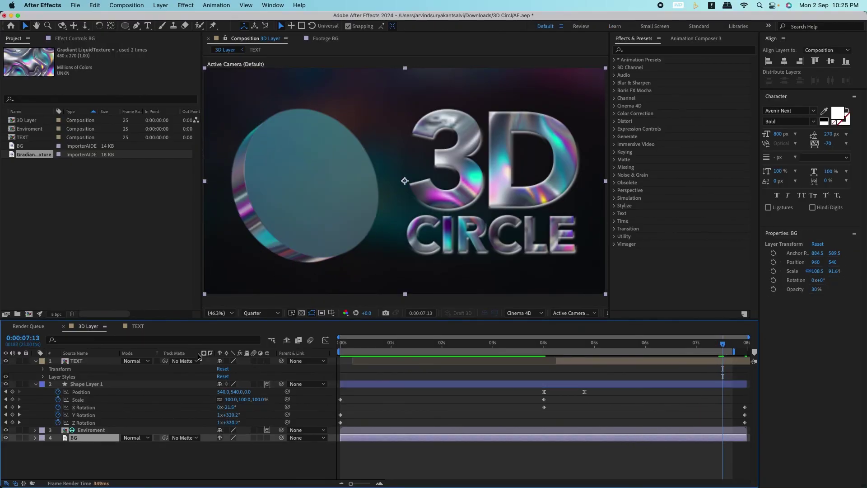
- Select TEXT, Shape Layer 1 and Environment and precompose them as '3D Effect' with Cmd+Shift+C
left_click(36, 384)
left_click(36, 361)
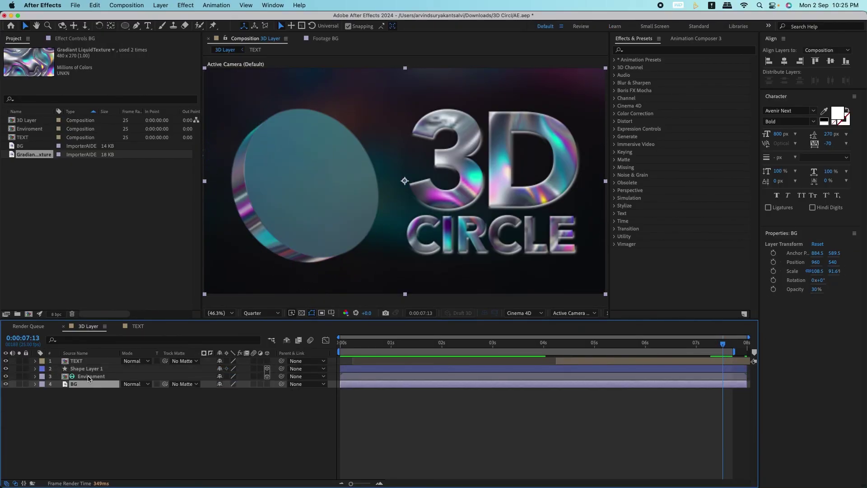
left_click(89, 377)
left_click(87, 362, "shift")
key("super+shift+c")
type("3D Effe")
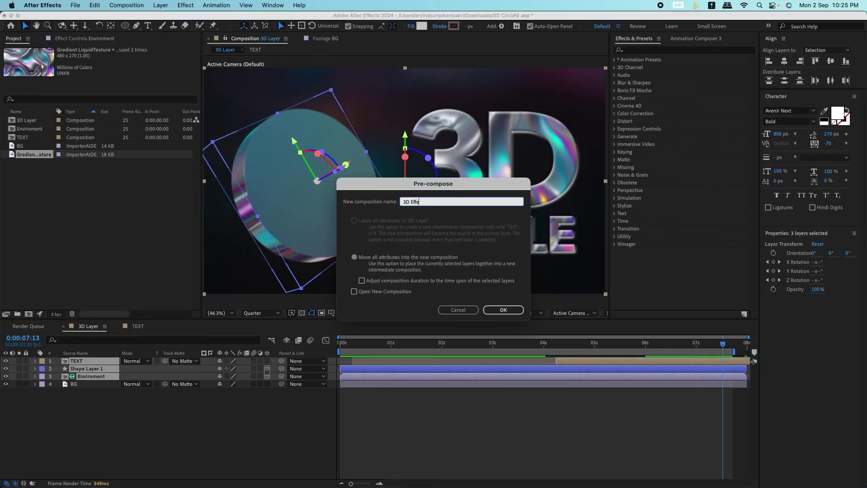
type("ct")
key("Return")
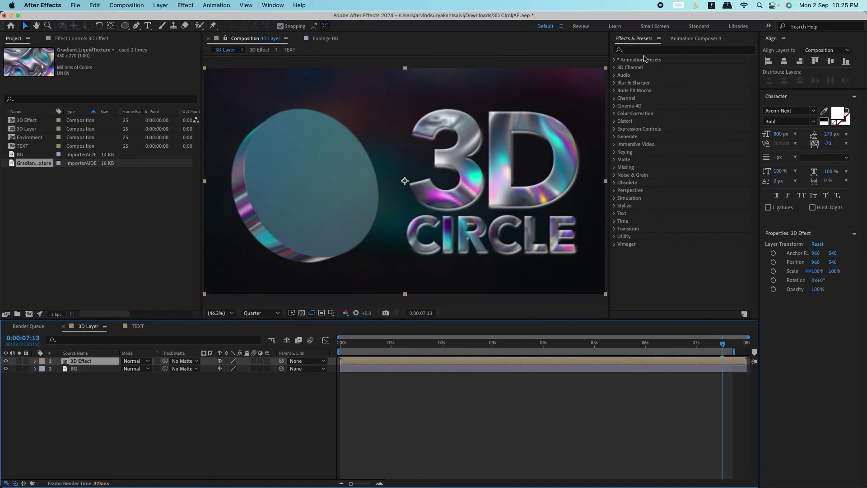
- Apply Drop Shadow to the 3D Effect layer, raise its Distance and set Direction to 161°
left_click(645, 50)
type("Drop")
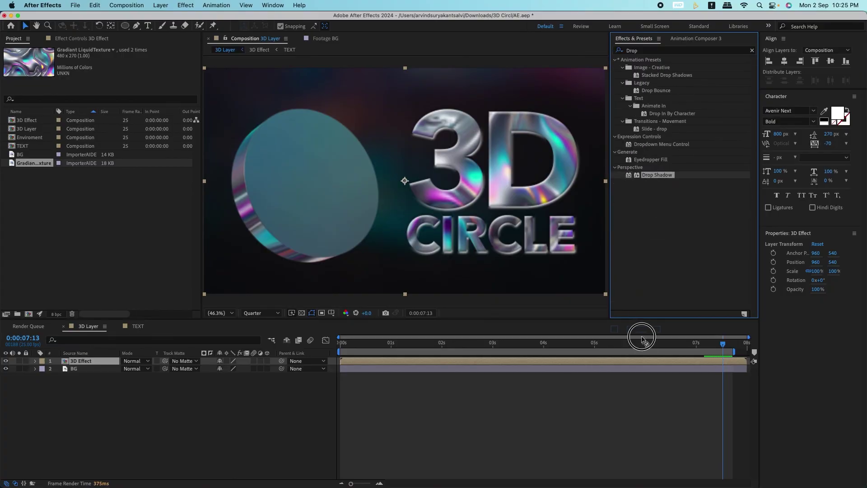
left_click_drag(655, 175, 644, 362)
left_click_drag(117, 106, 201, 111)
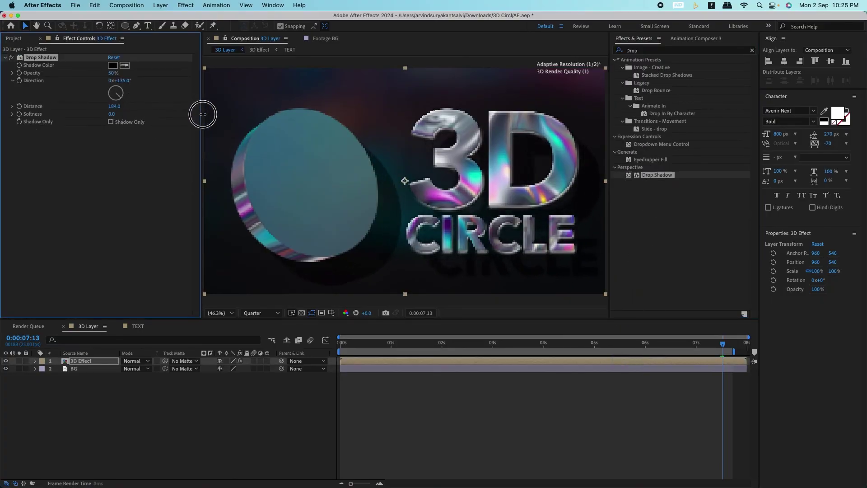
left_click(118, 100)
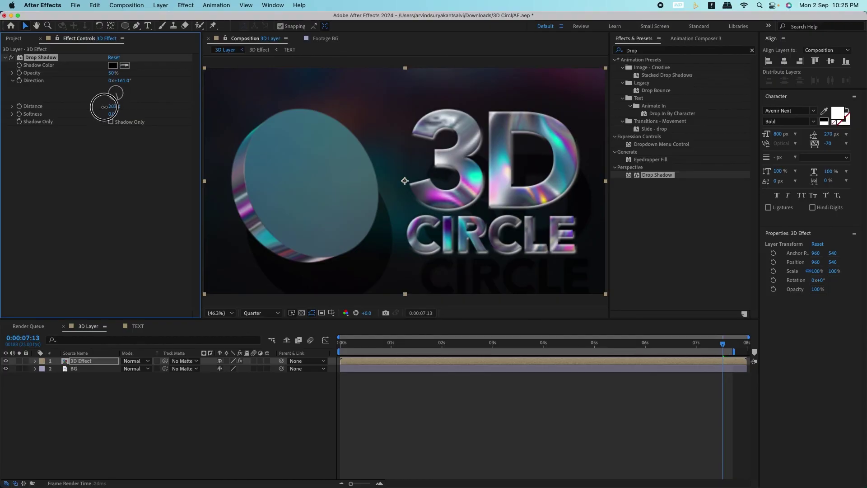